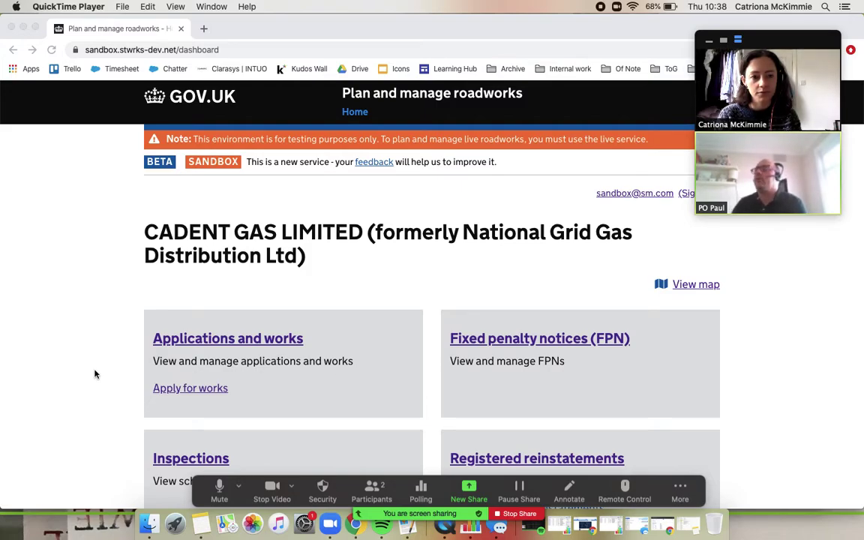
Step: Start raising a new forward plan from the organisation's dashboard
scroll(95, 374, "down", 10)
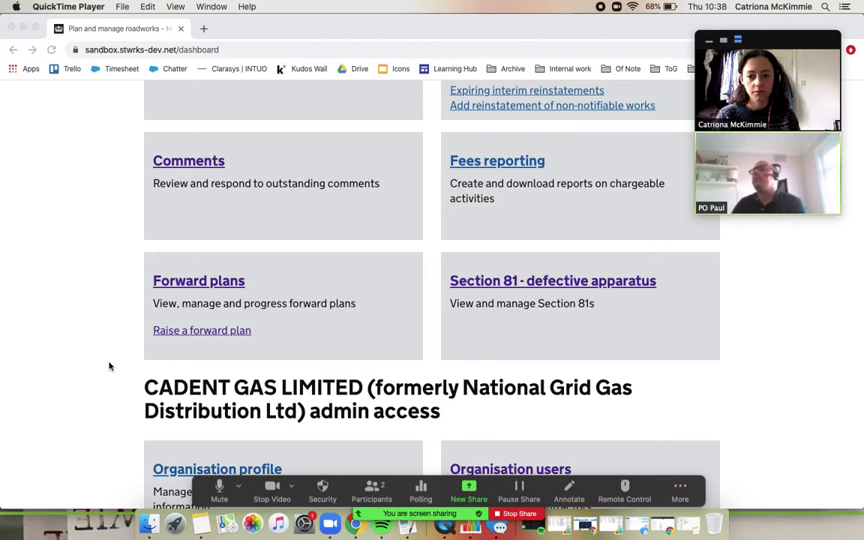
left_click(178, 330)
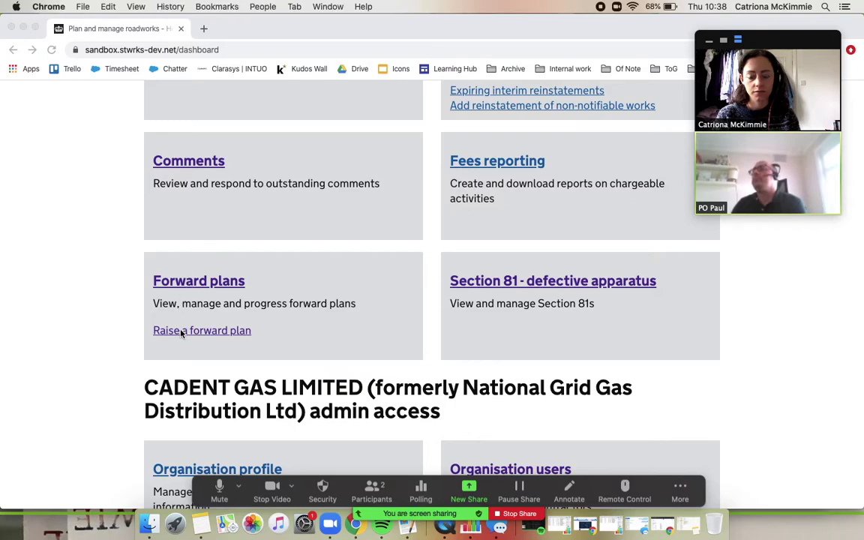
left_click(180, 331)
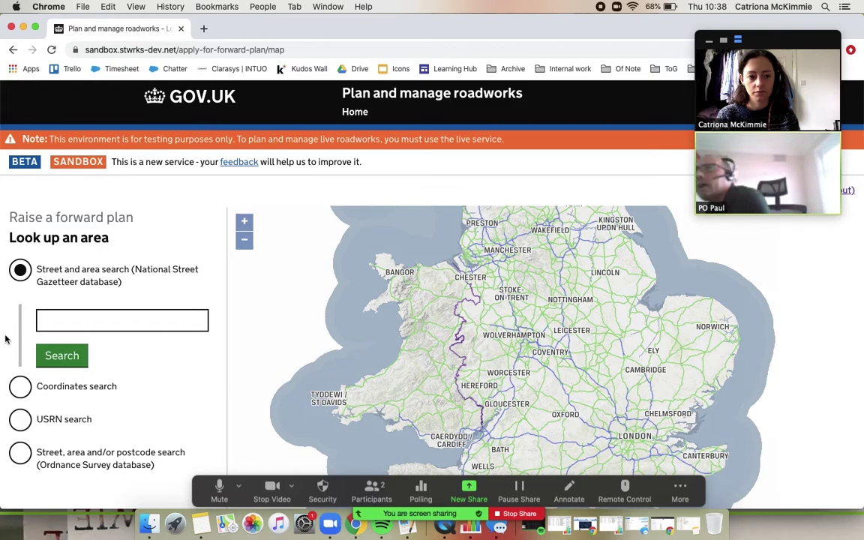
Step: Search the National Street Gazetteer for "Downing street westminster" and choose Downing Street, St James's, London, City of Westminster as the works location
left_click(112, 318)
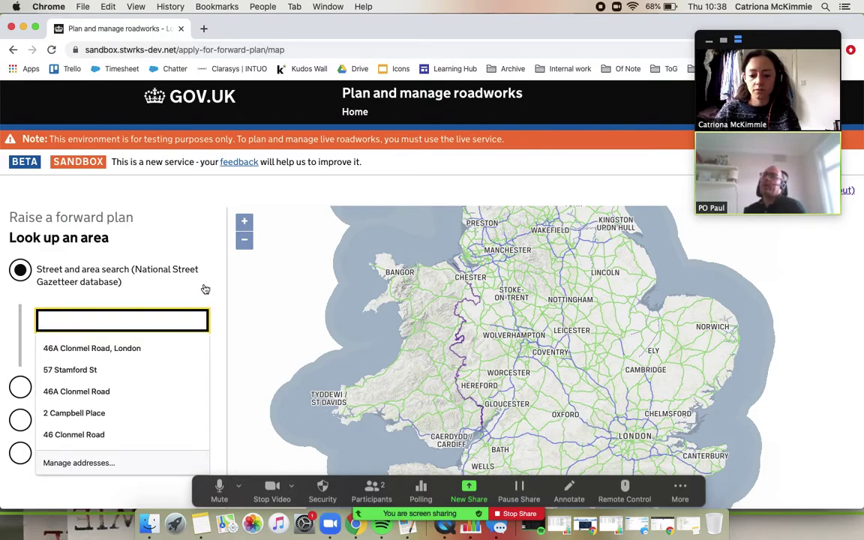
type("Downing st")
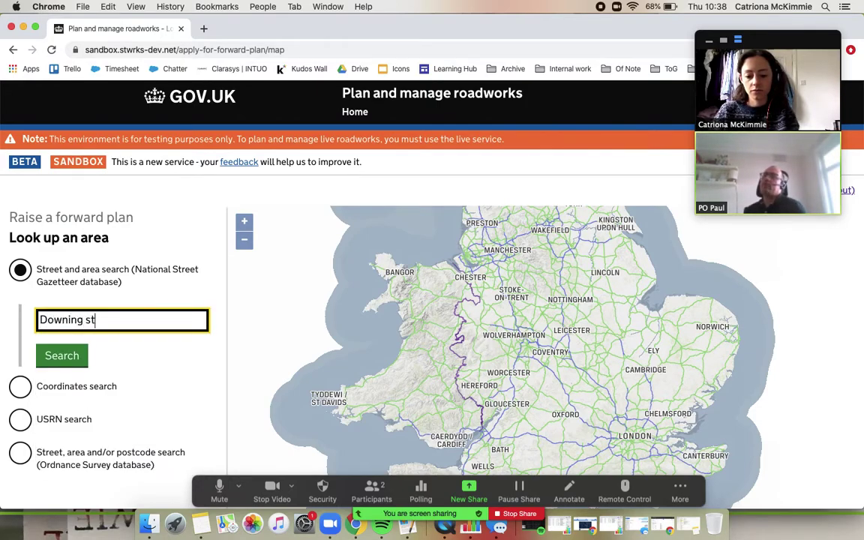
type("reet westminster")
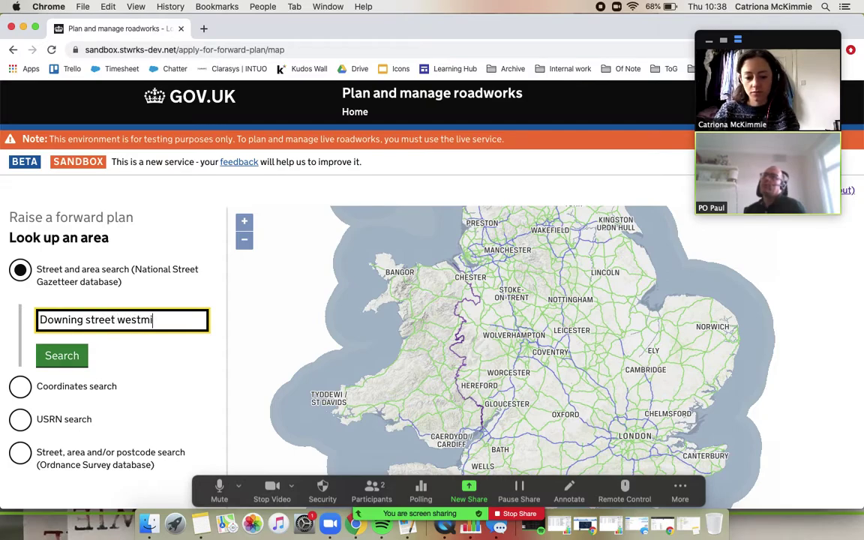
left_click(54, 356)
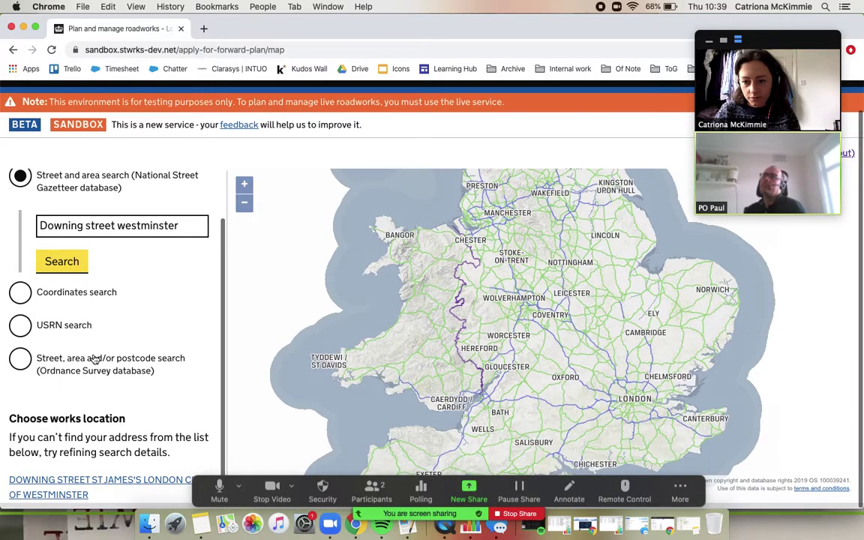
left_click(77, 493)
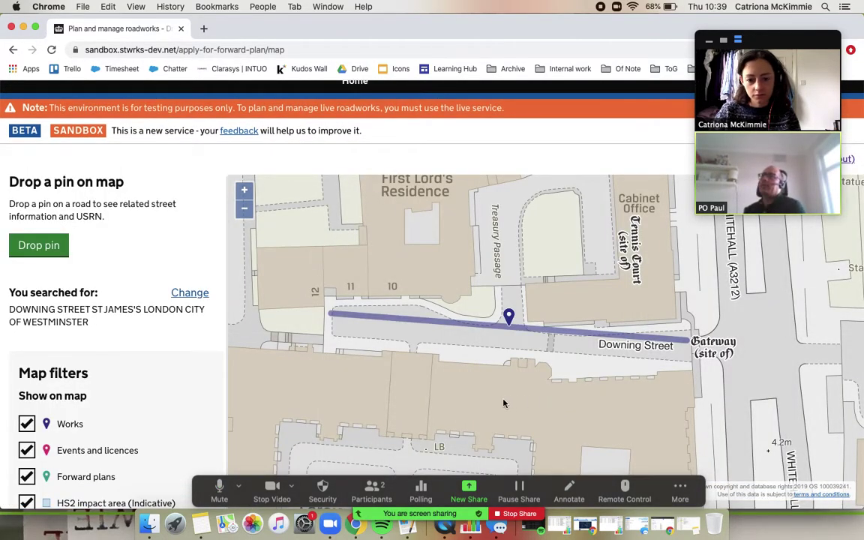
Step: Drop a pin on Downing Street beside its map label and raise the forward plan with the selected USRN
left_click(31, 252)
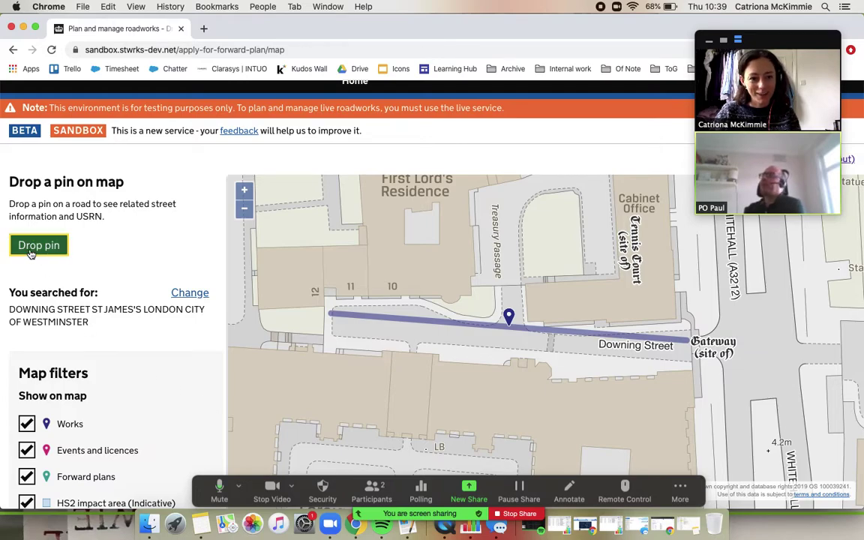
left_click(30, 251)
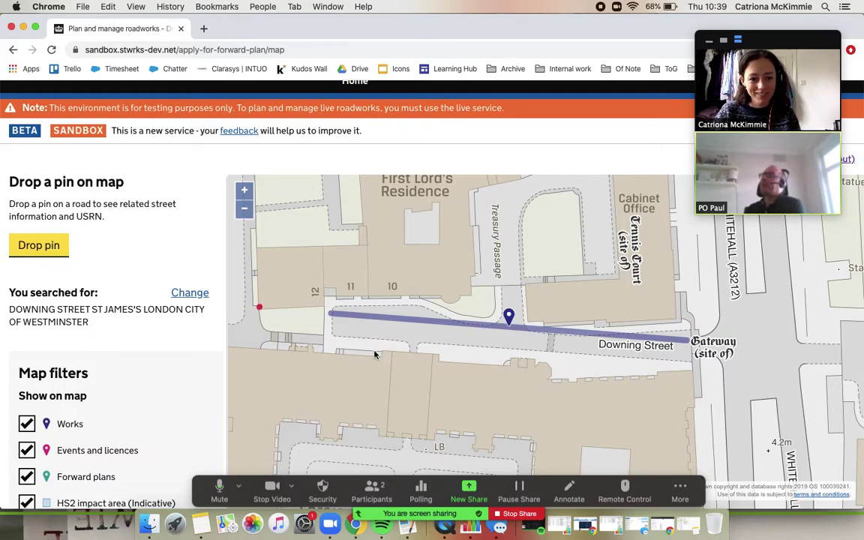
left_click(597, 342)
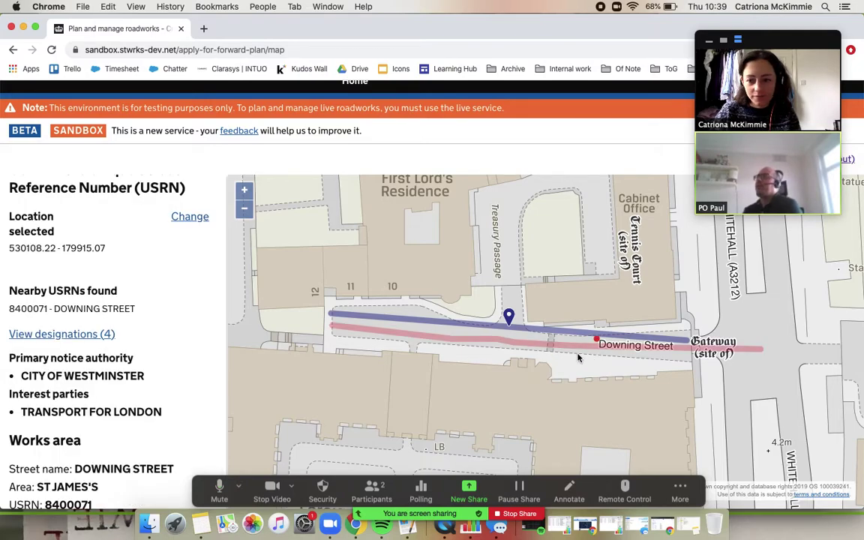
scroll(183, 381, "down", 3)
scroll(183, 384, "down", 1)
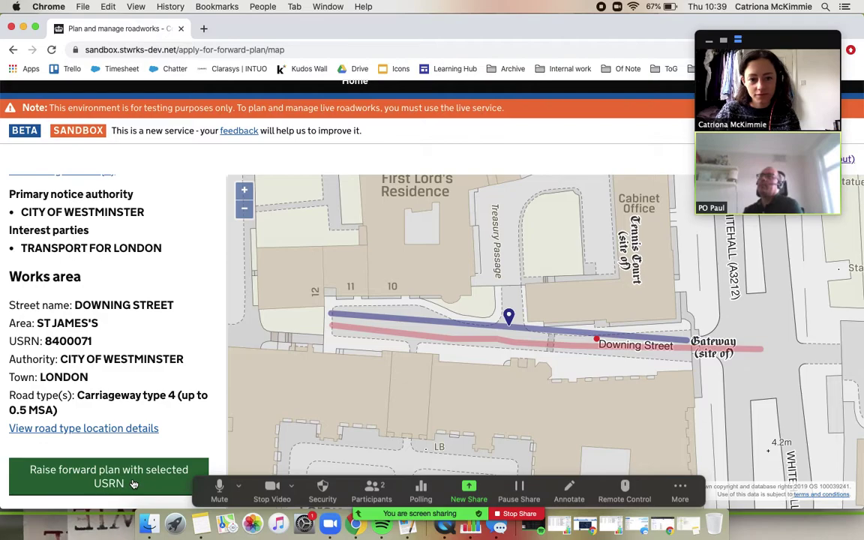
left_click(133, 484)
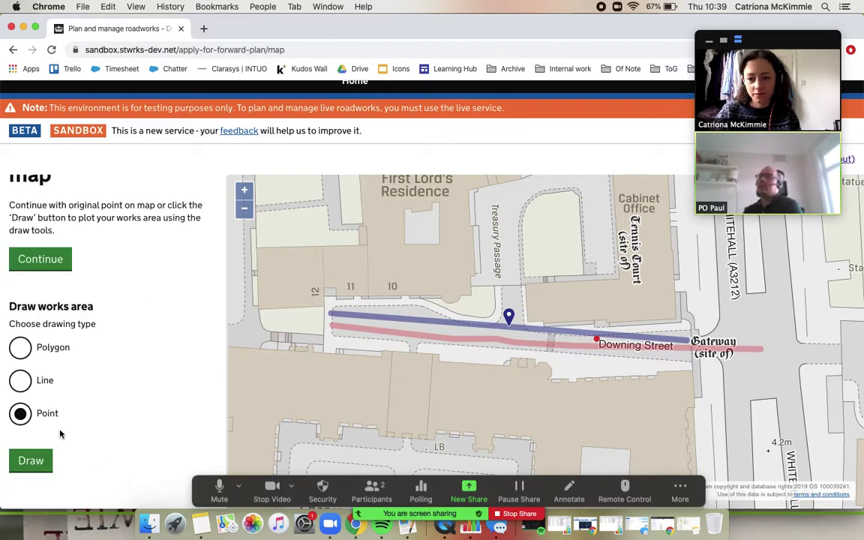
left_click(38, 251)
scroll(168, 321, "up", 3)
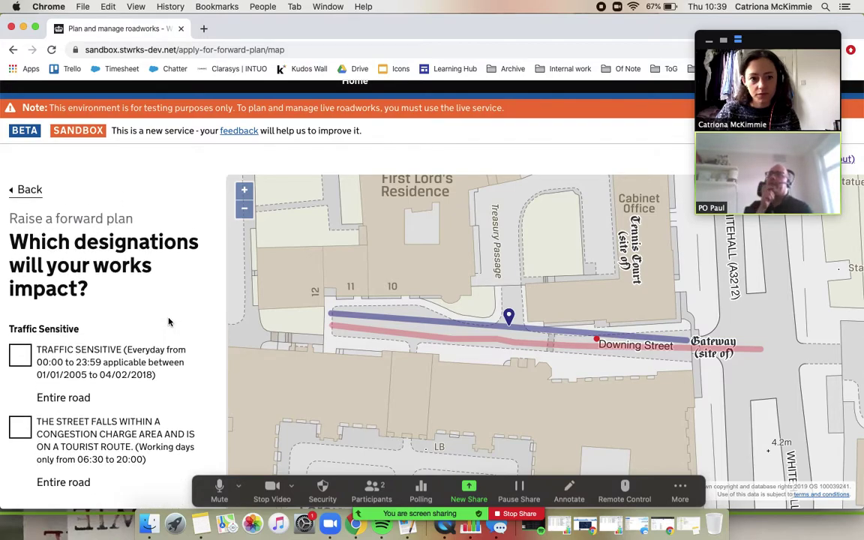
left_click(21, 190)
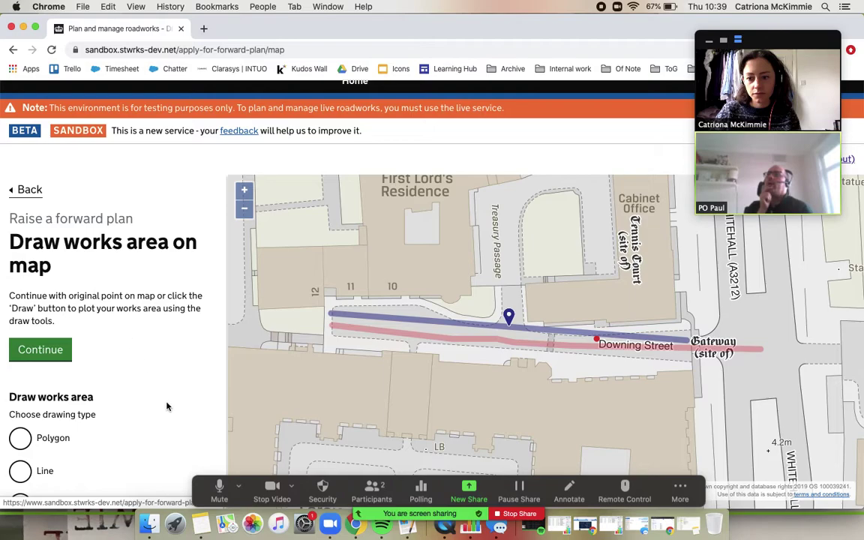
Step: Draw a four-cornered polygon works area around the Downing Street label near the Whitehall end and continue to the designations
scroll(167, 406, "down", 3)
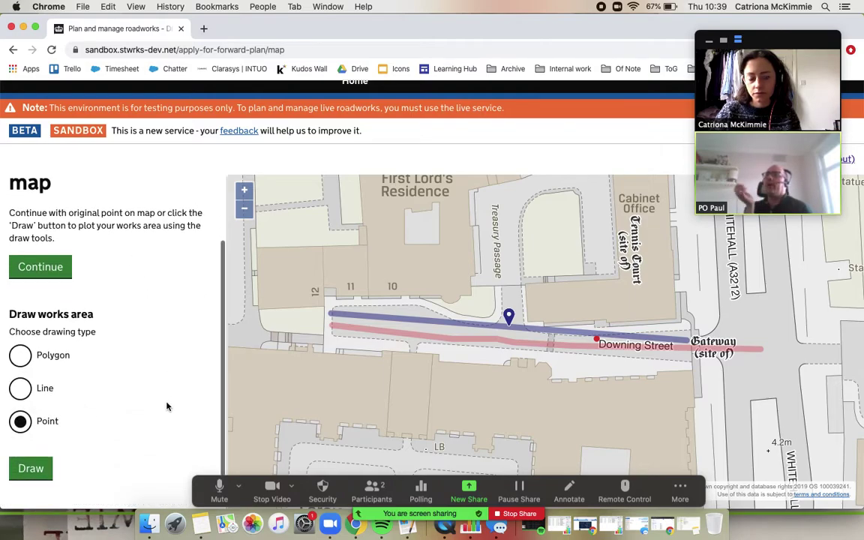
left_click(32, 354)
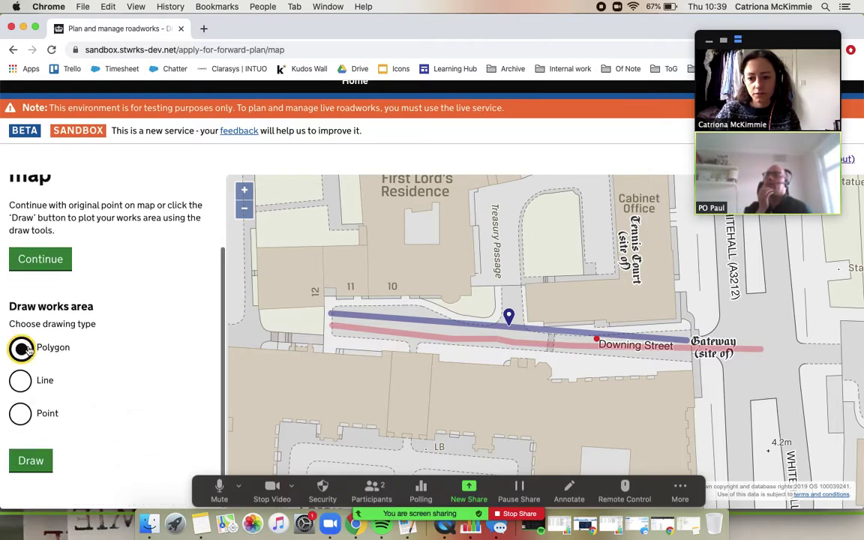
left_click(35, 463)
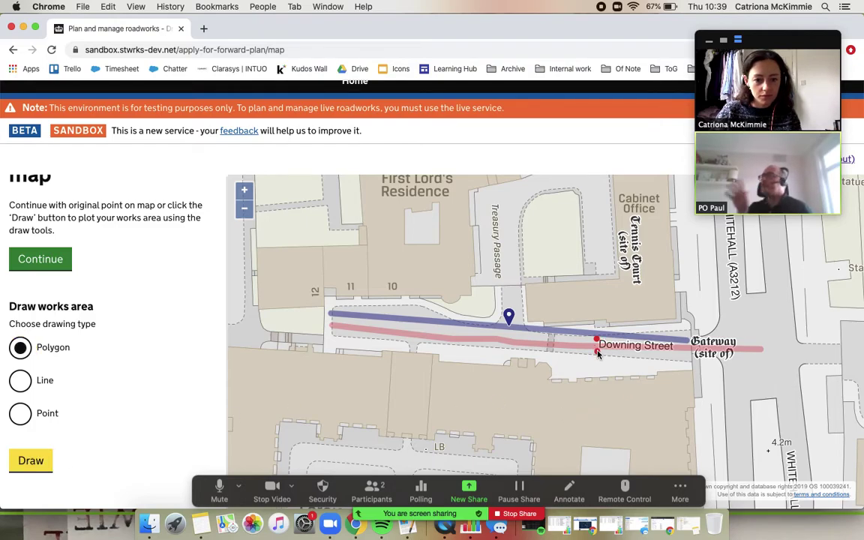
left_click(598, 352)
left_click(658, 355)
left_click(661, 336)
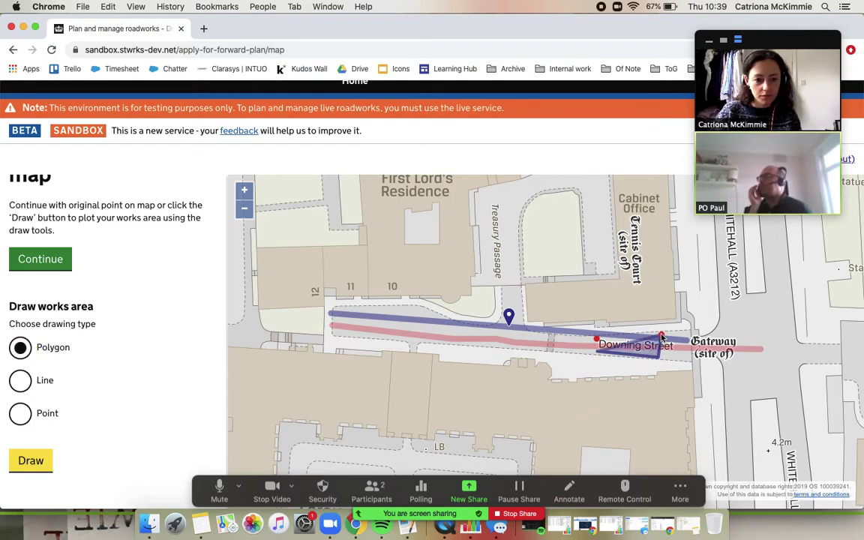
left_click(597, 336)
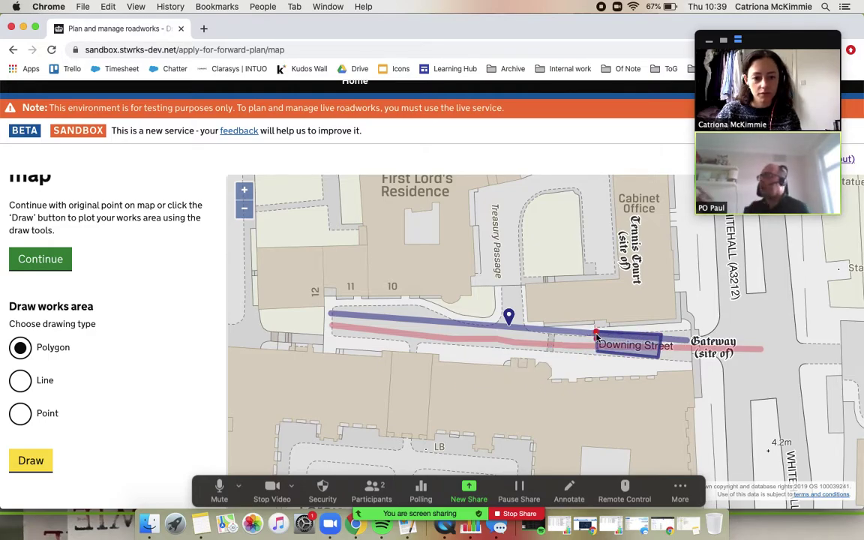
left_click(597, 336)
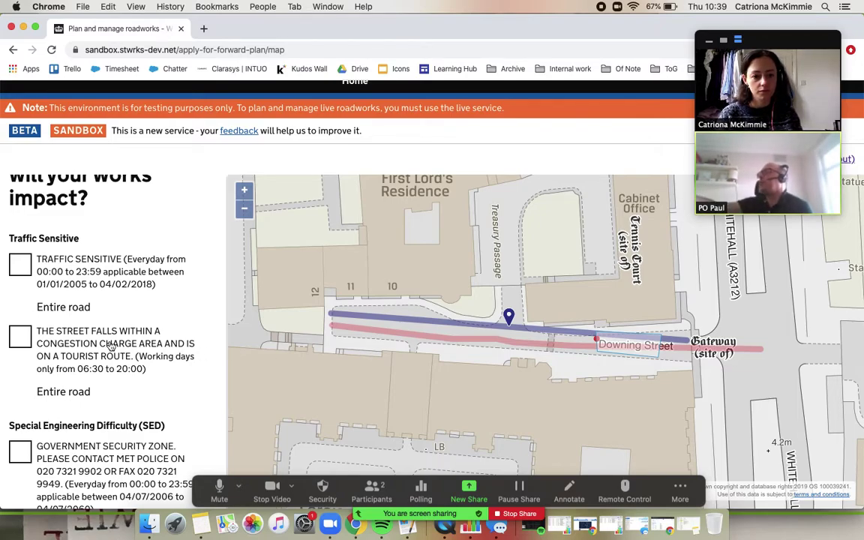
scroll(665, 332, "up", 2)
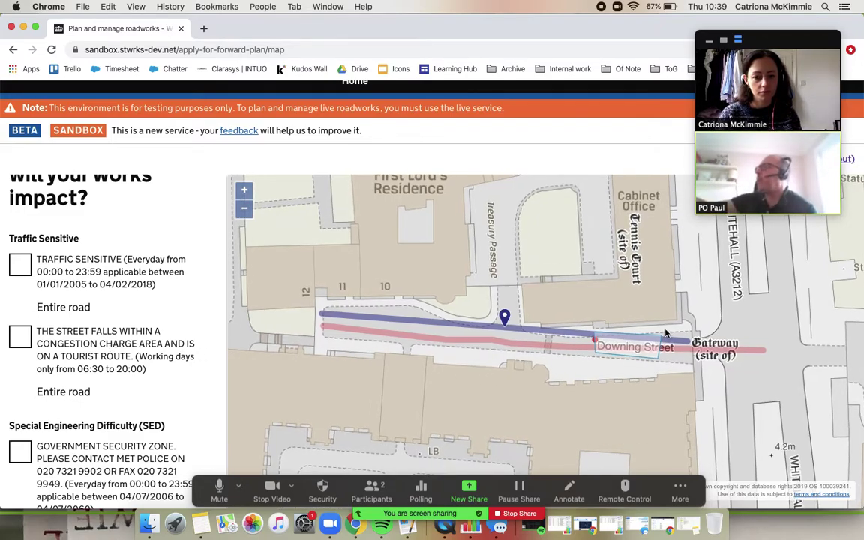
scroll(666, 332, "down", 5)
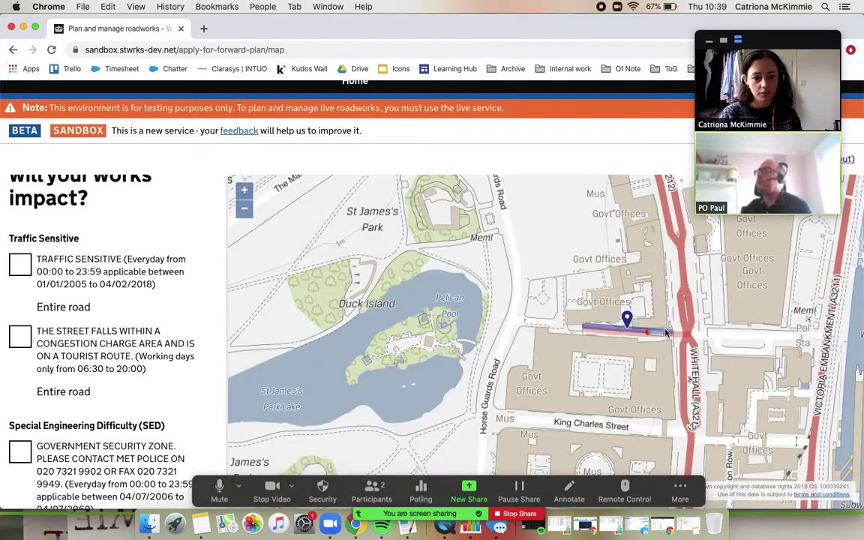
scroll(665, 332, "up", 5)
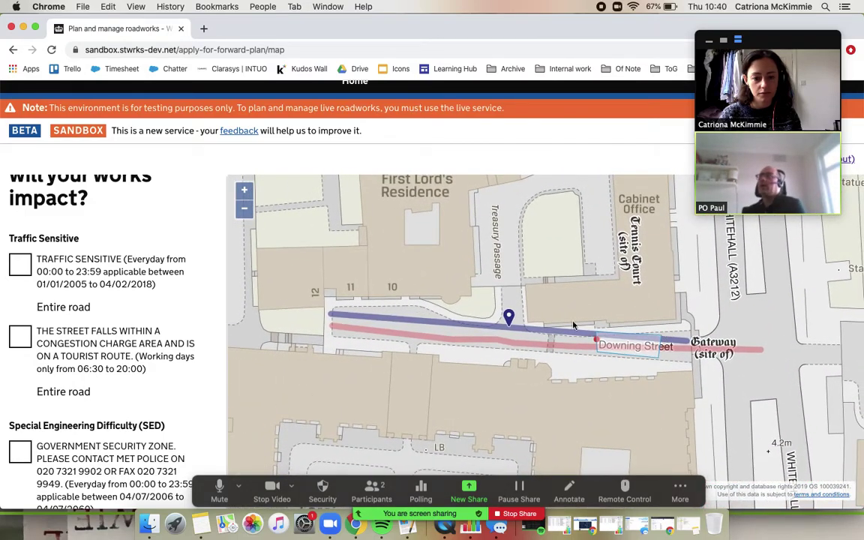
Step: Select both Traffic Sensitive designations, the Special Engineering Difficulty and the Environmentally Sensitive Areas designation, and continue to the forward plan details
left_click(19, 245)
left_click(15, 332)
scroll(16, 332, "down", 4)
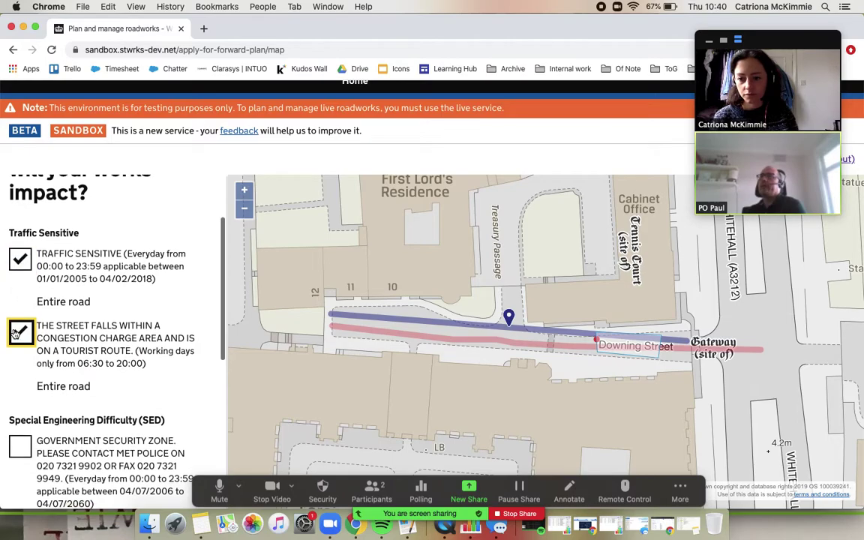
left_click(21, 318)
scroll(21, 318, "down", 6)
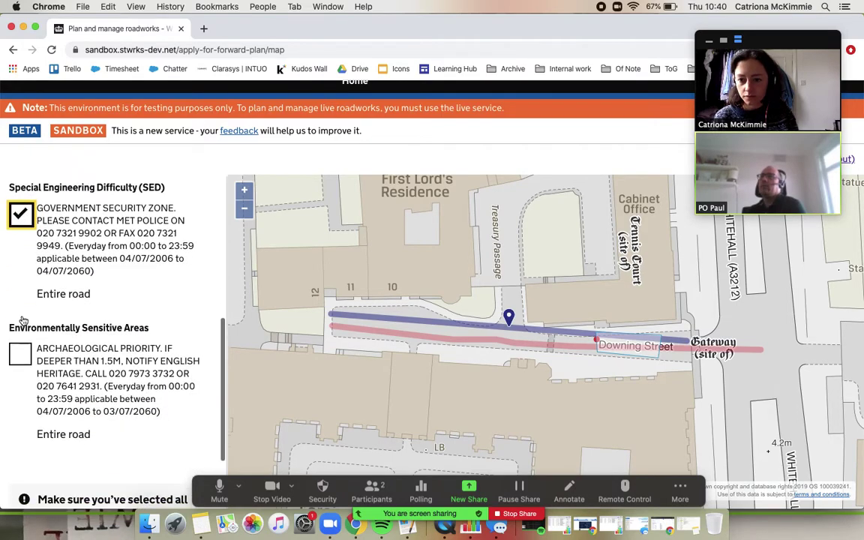
left_click(21, 246)
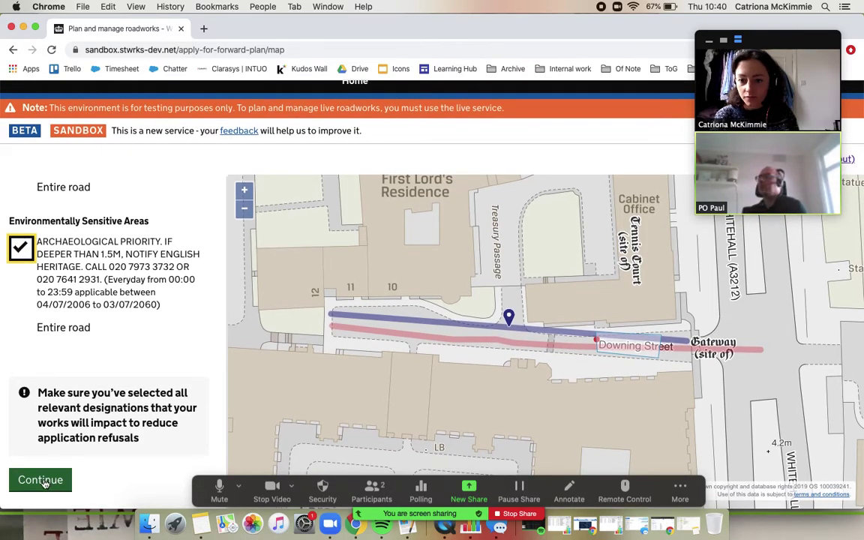
left_click(42, 481)
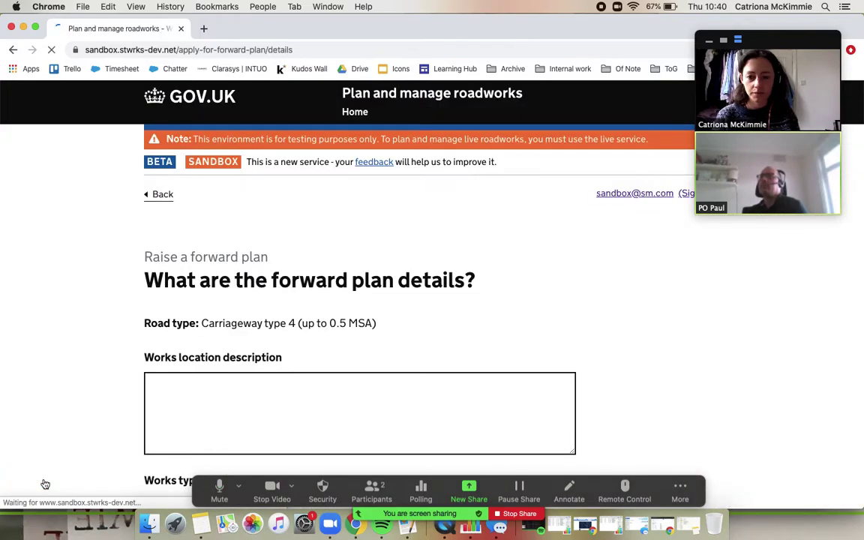
Step: Enter "Outside number 10" as the works location description
scroll(104, 364, "down", 4)
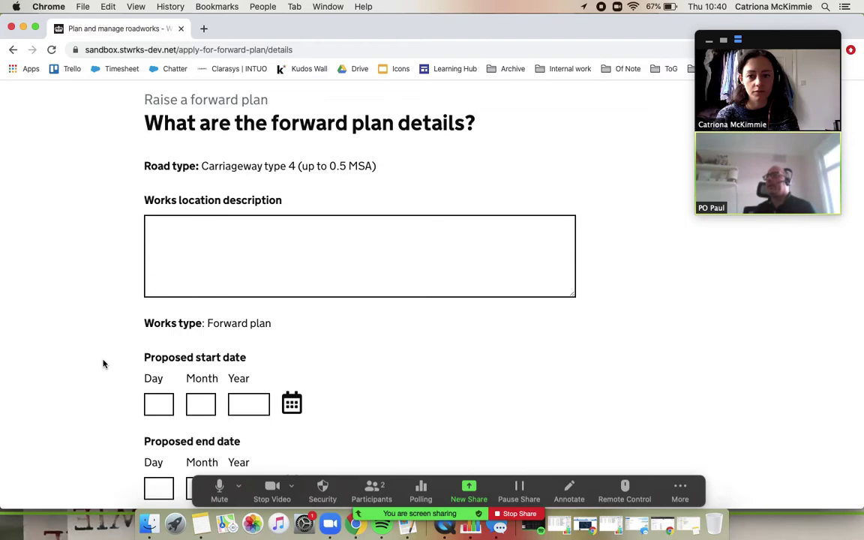
left_click(267, 250)
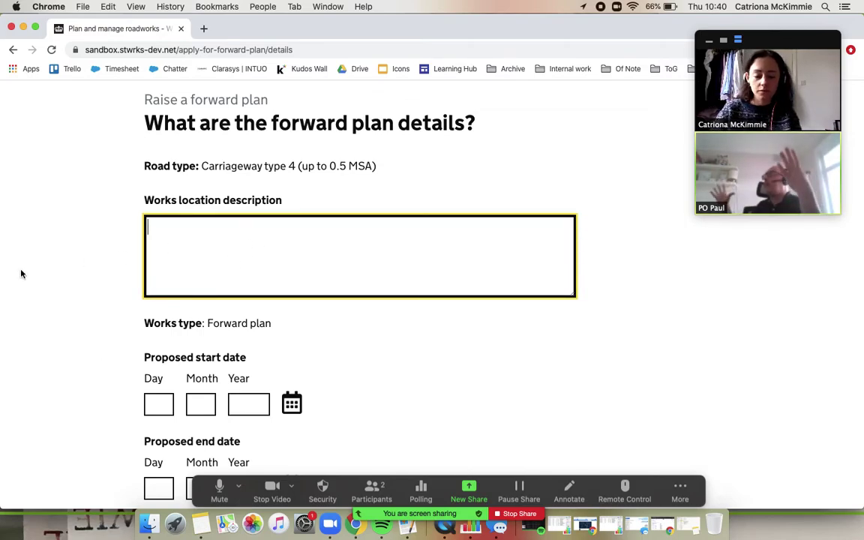
type("Ou")
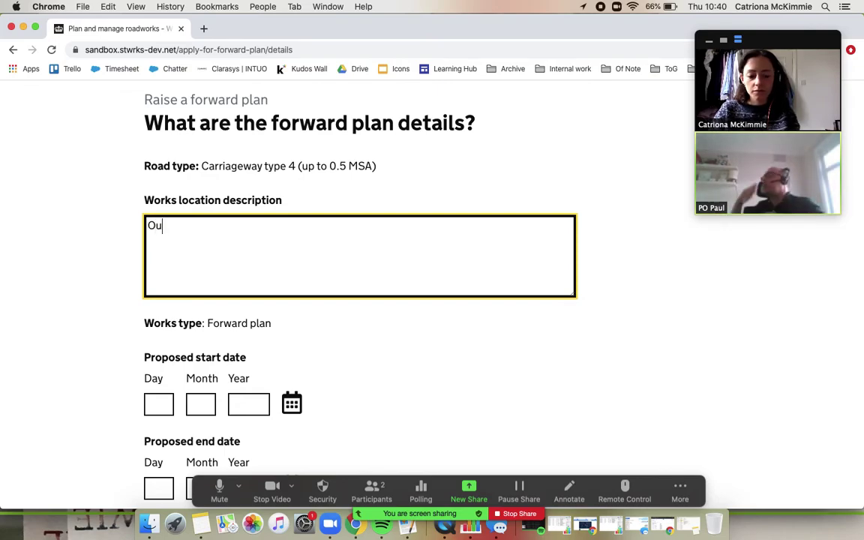
type("tisde")
key("BackSpace")
key("BackSpace")
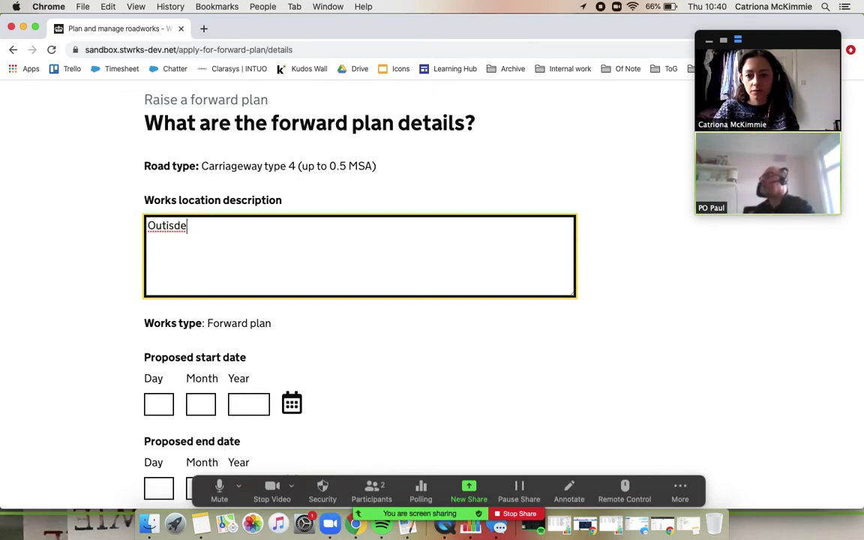
type("ide number")
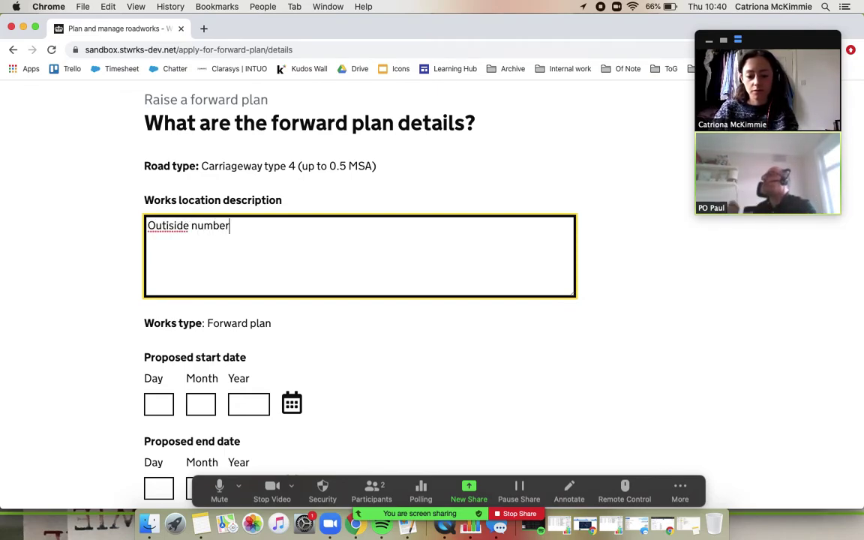
type(" 10")
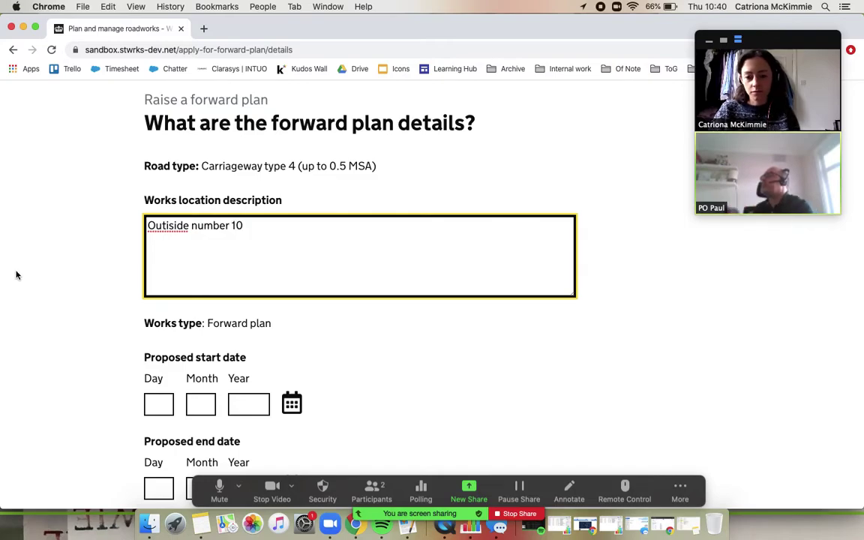
left_click(170, 226)
key("BackSpace")
left_click(77, 285)
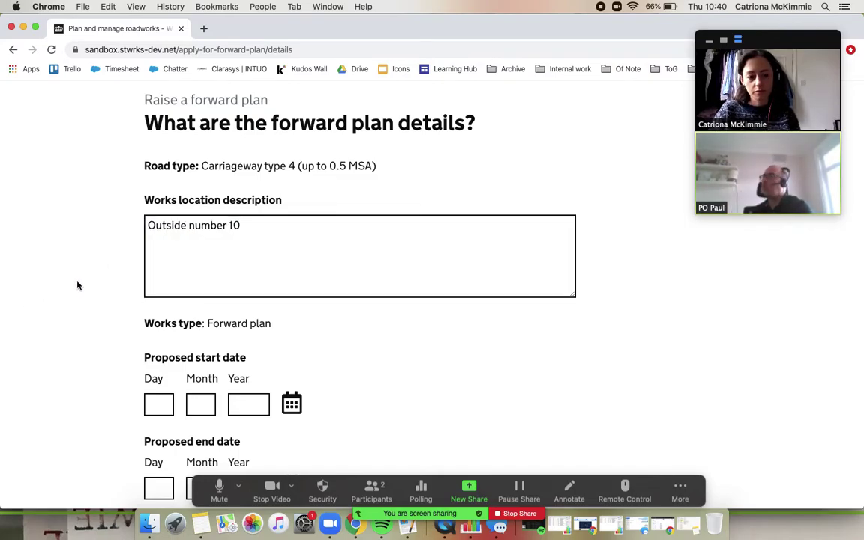
Step: Set the proposed start date to 3 November 2021 using the date picker
scroll(78, 285, "down", 2)
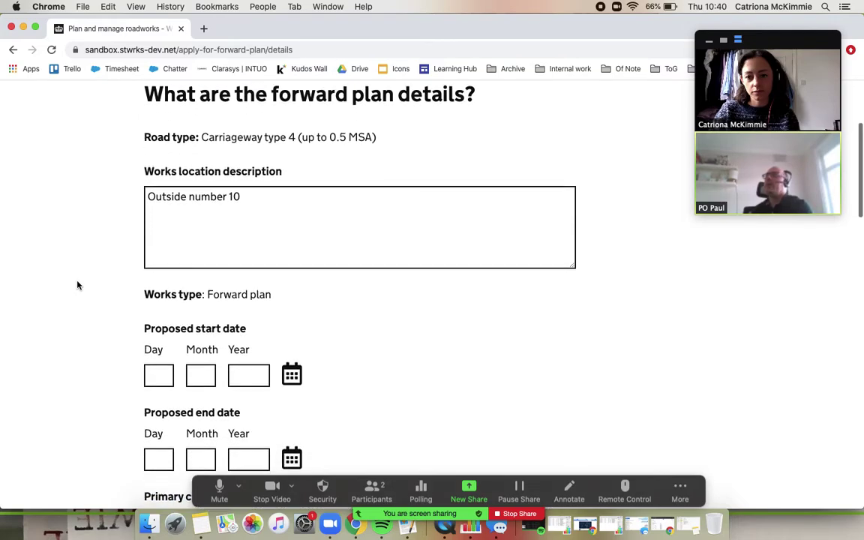
scroll(78, 285, "down", 4)
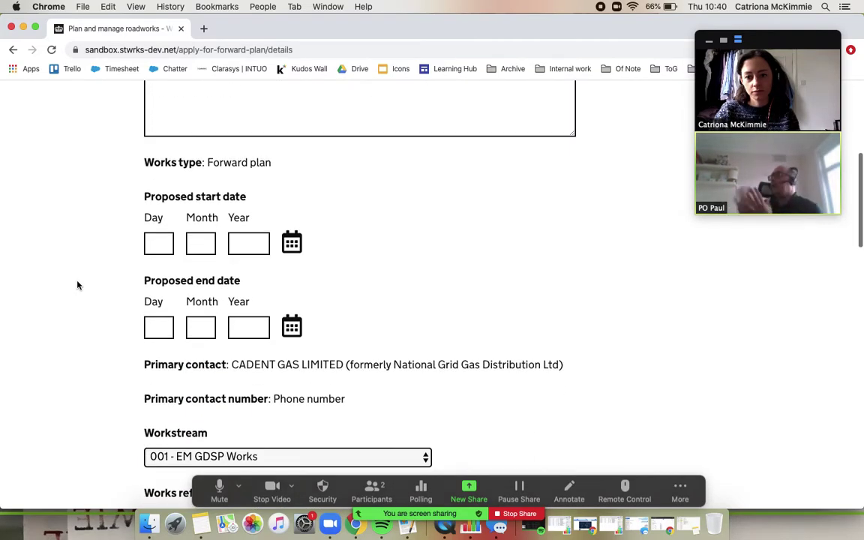
left_click(290, 219)
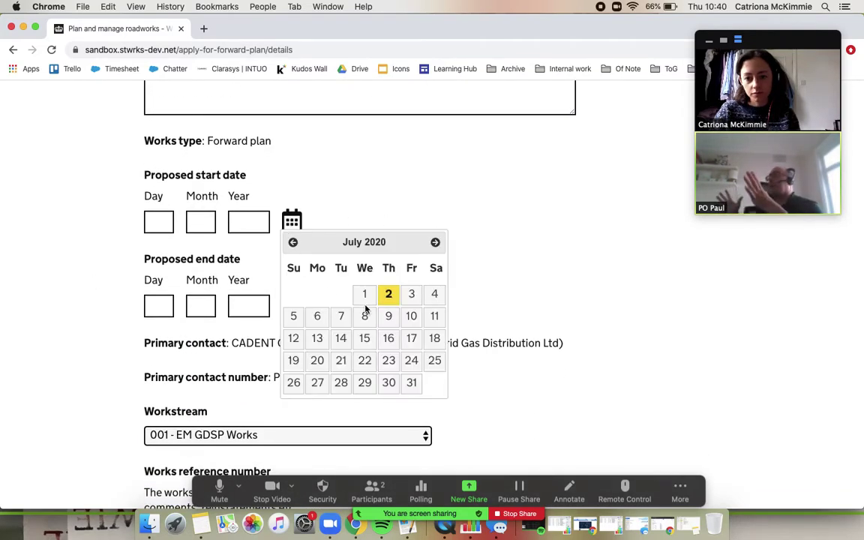
left_click(435, 242)
left_click(435, 241)
triple_click(435, 241)
double_click(436, 241)
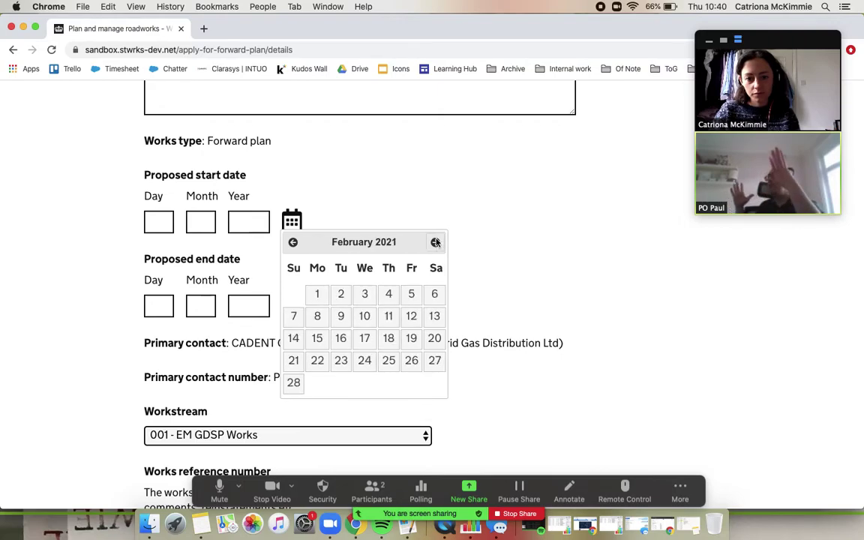
double_click(435, 242)
triple_click(435, 242)
double_click(435, 241)
left_click(435, 241)
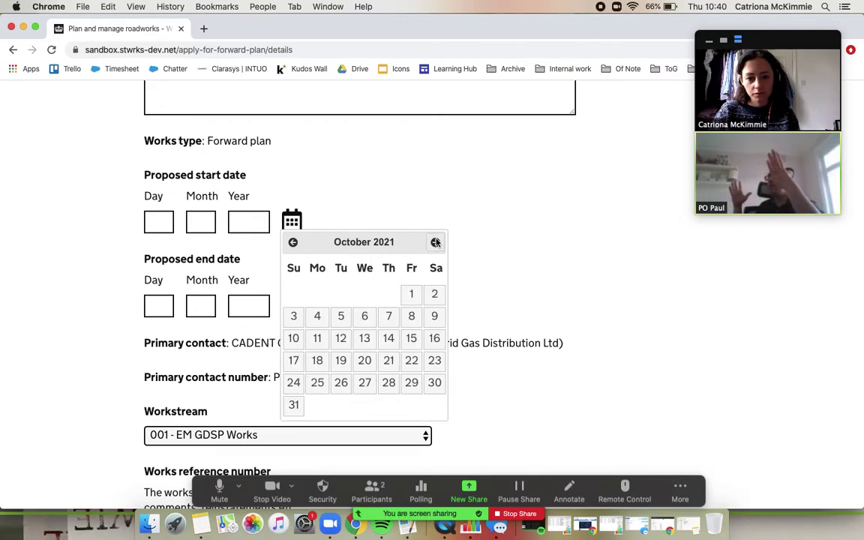
left_click(436, 242)
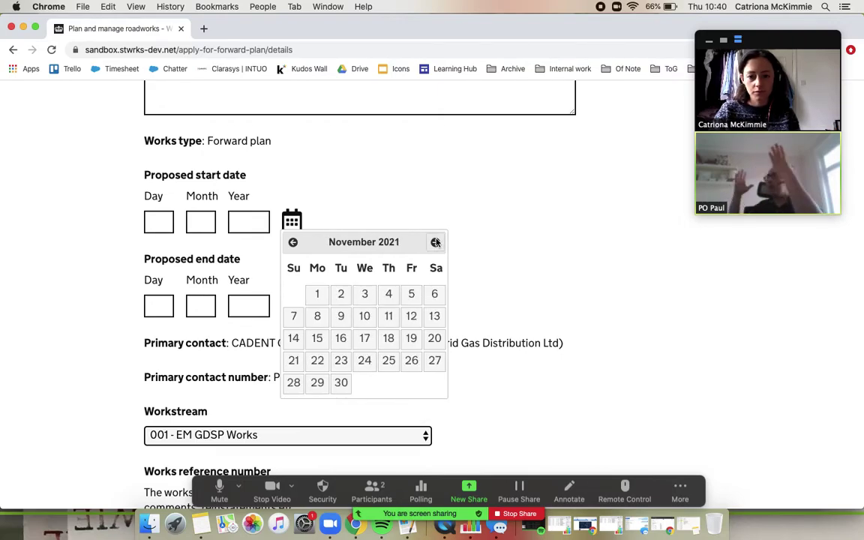
left_click(364, 295)
Step: Pick 28 January 2022 as the proposed end date
left_click(291, 305)
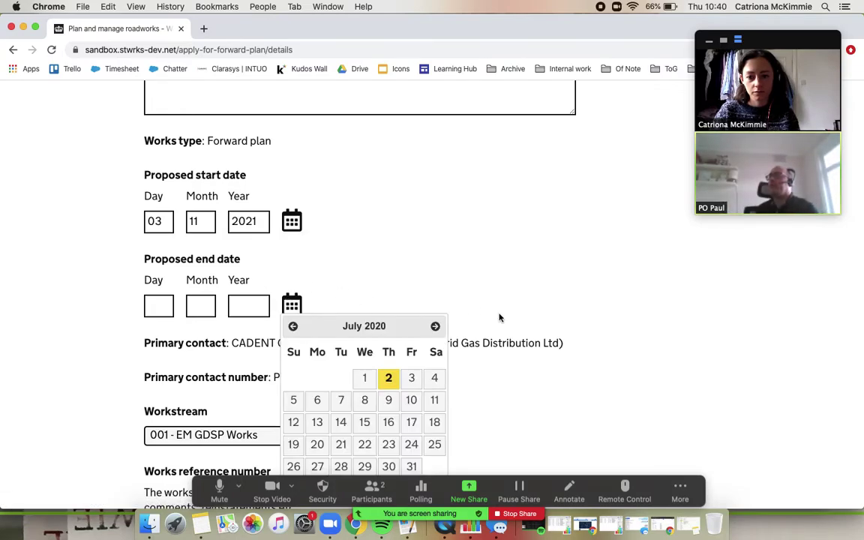
triple_click(435, 327)
triple_click(442, 333)
double_click(442, 333)
double_click(441, 334)
triple_click(442, 333)
double_click(442, 333)
left_click(442, 333)
left_click(442, 333)
left_click(442, 333)
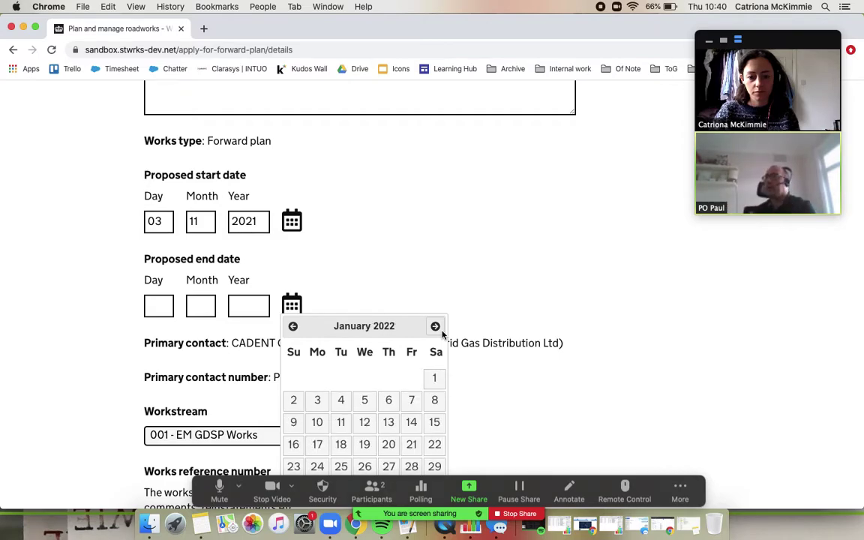
left_click(411, 466)
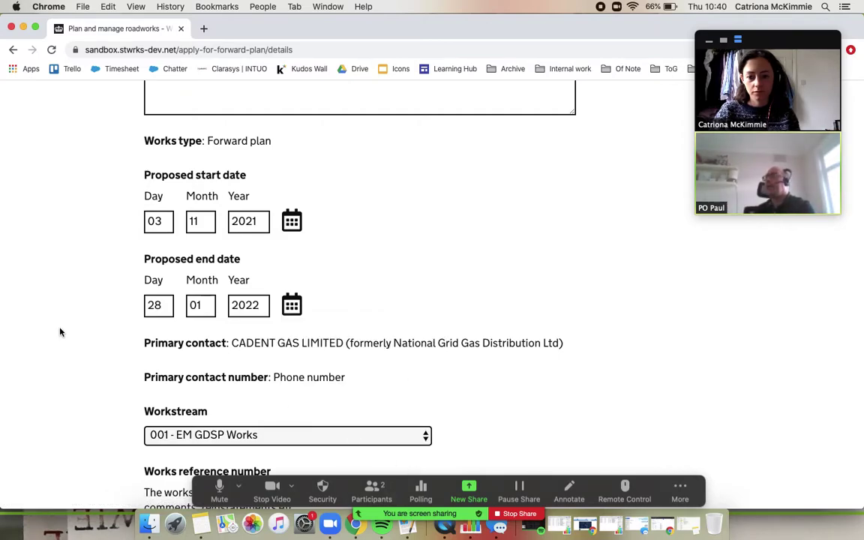
Step: Change the workstream to "913 - HS2"
scroll(61, 333, "down", 2)
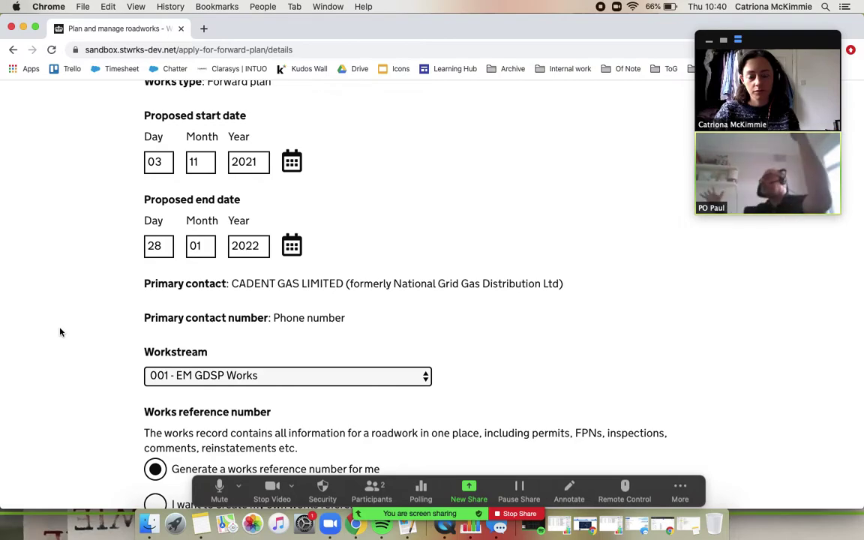
scroll(61, 332, "down", 1)
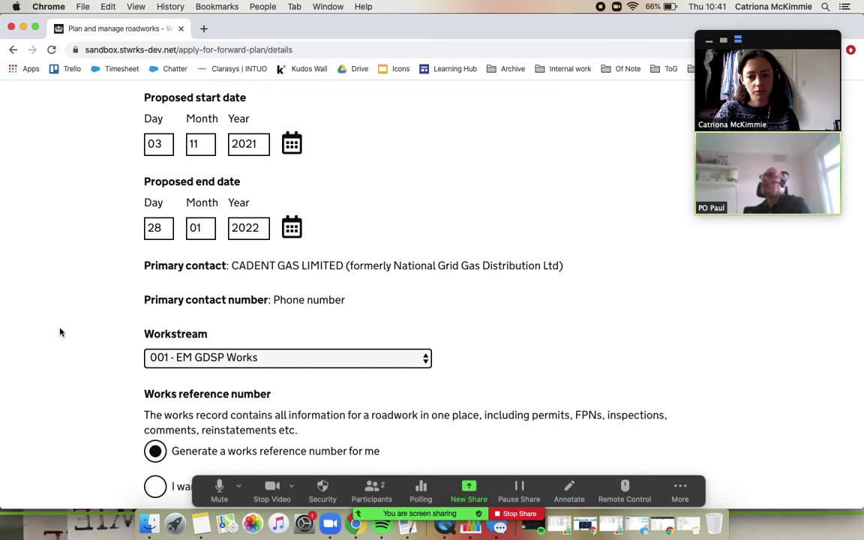
scroll(61, 333, "down", 2)
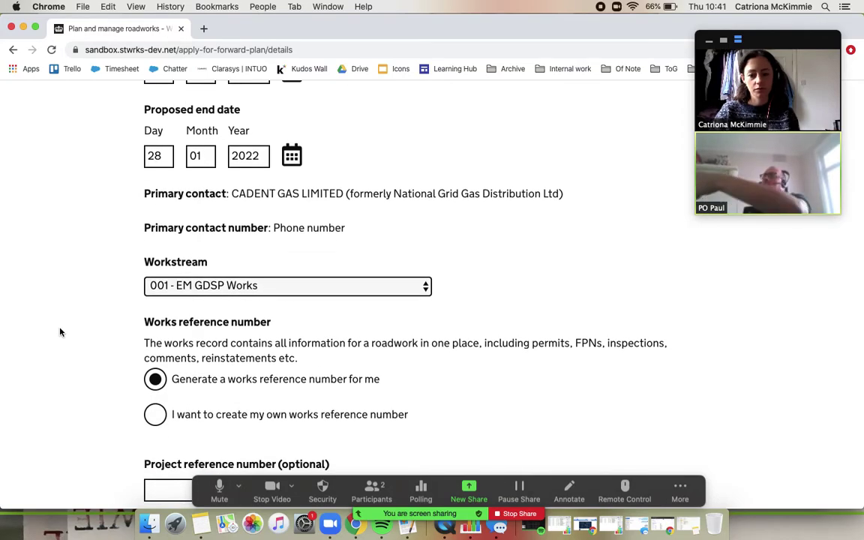
scroll(60, 333, "down", 2)
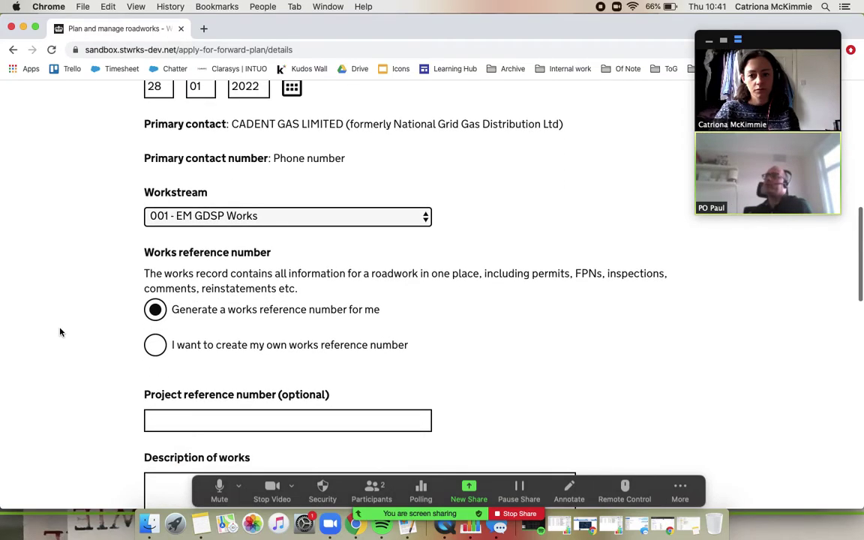
left_click(332, 216)
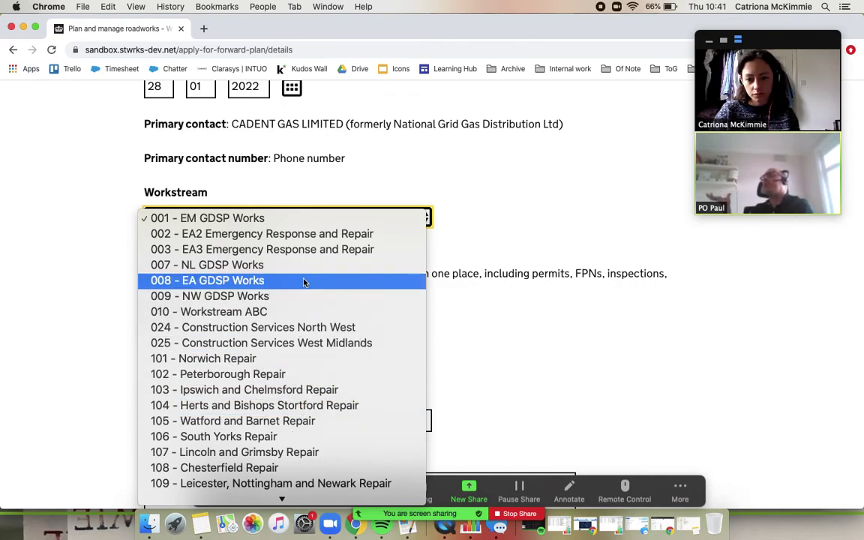
scroll(304, 282, "down", 15)
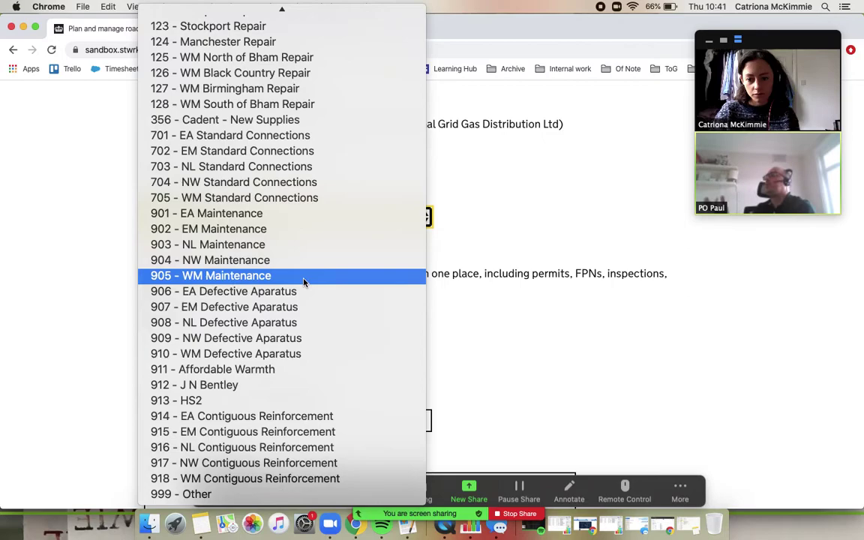
left_click(283, 403)
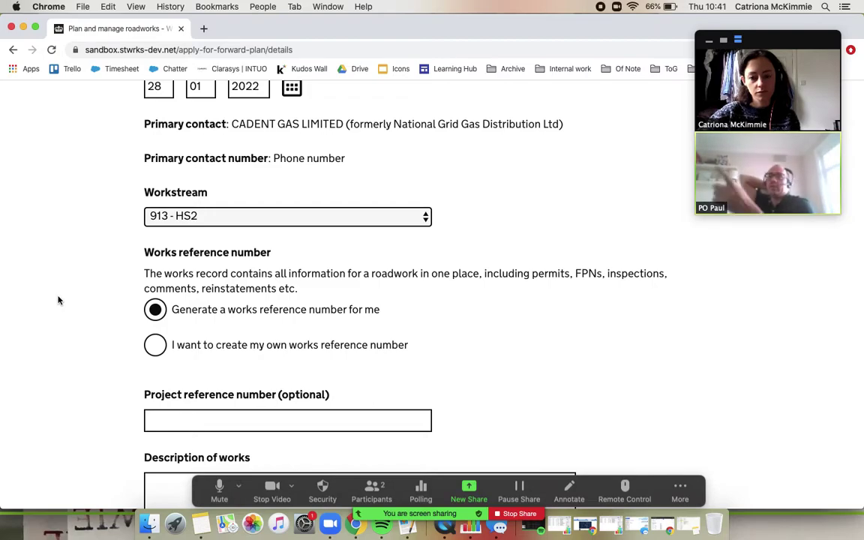
Step: Enter "HS2 link for 10 Downing Street" as the description of works, leaving the works reference number automatically generated
scroll(59, 300, "down", 3)
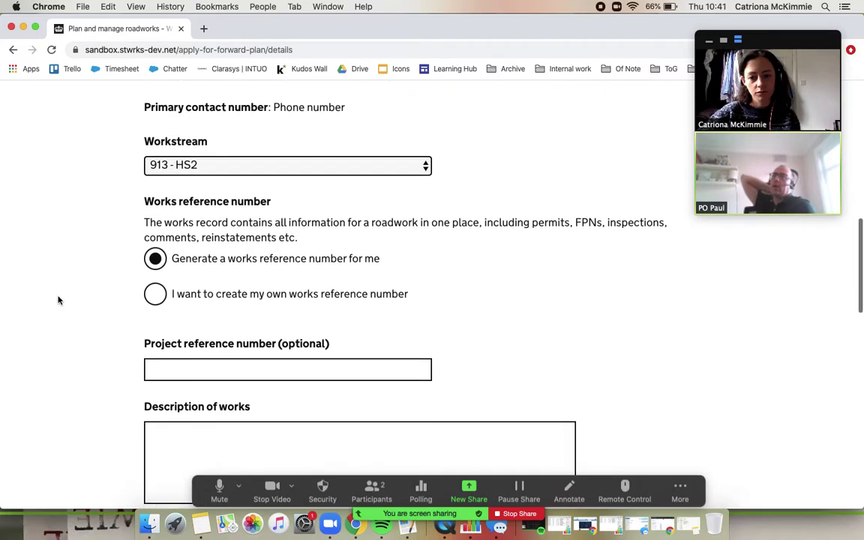
scroll(59, 300, "down", 1)
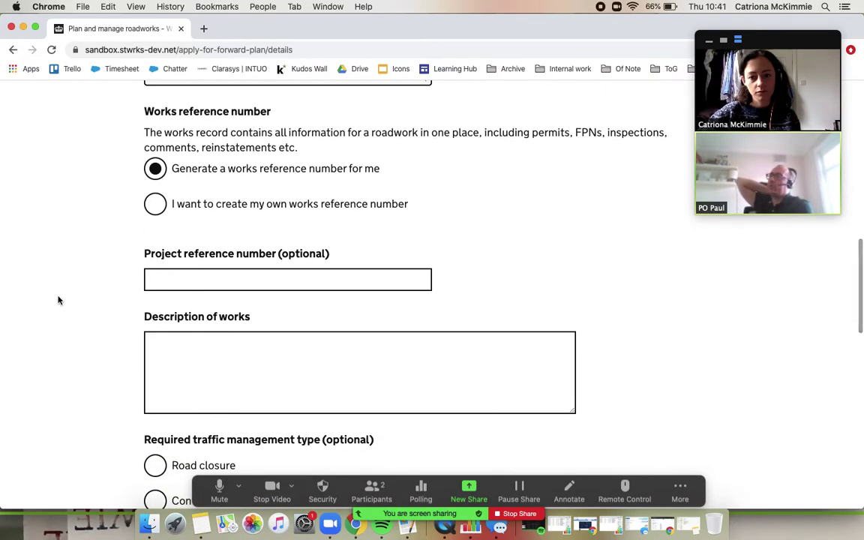
scroll(59, 300, "down", 3)
scroll(59, 300, "down", 1)
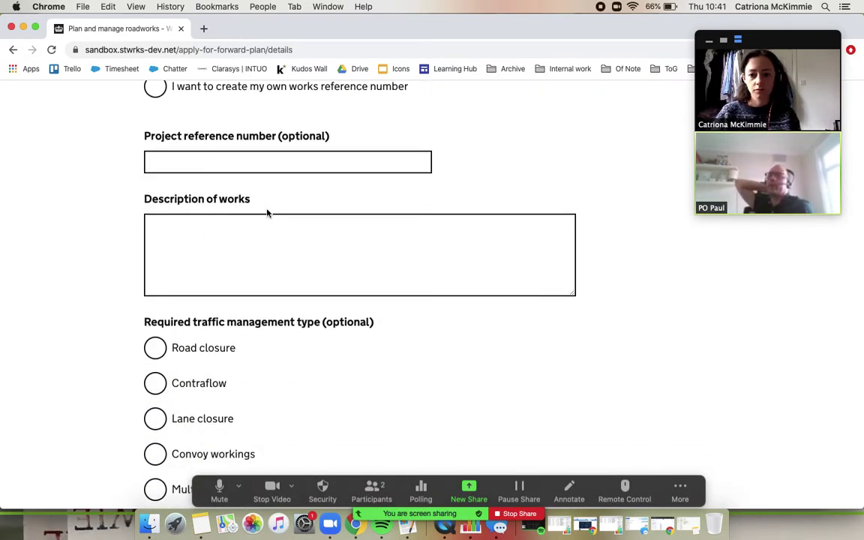
left_click(259, 228)
type("HS")
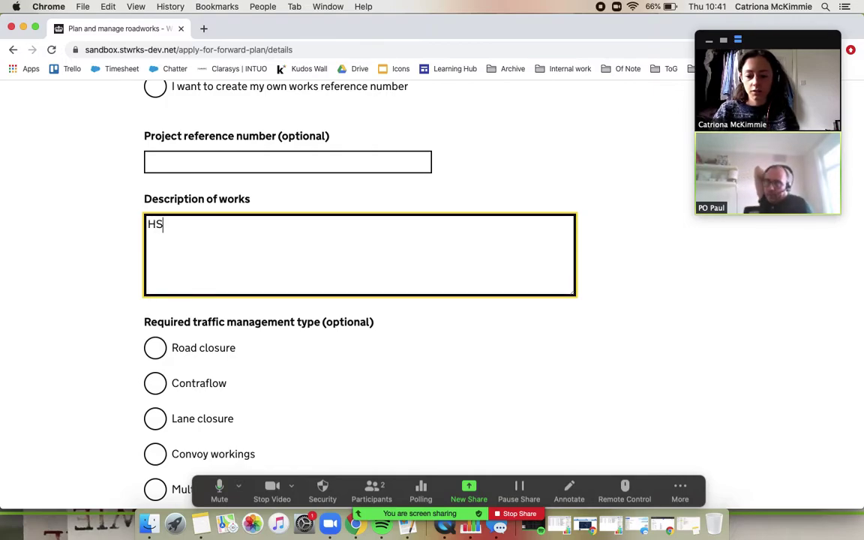
type("2 li")
key("BackSpace")
type("link")
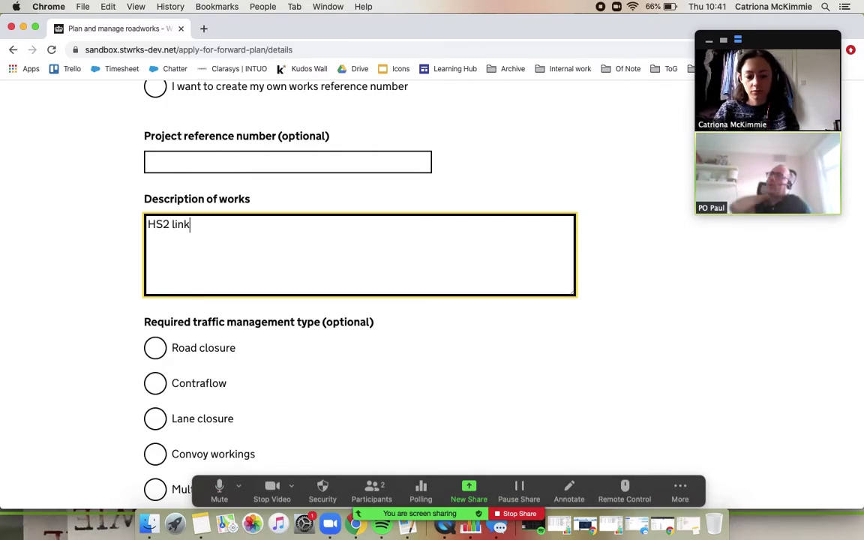
type(" for 10 D")
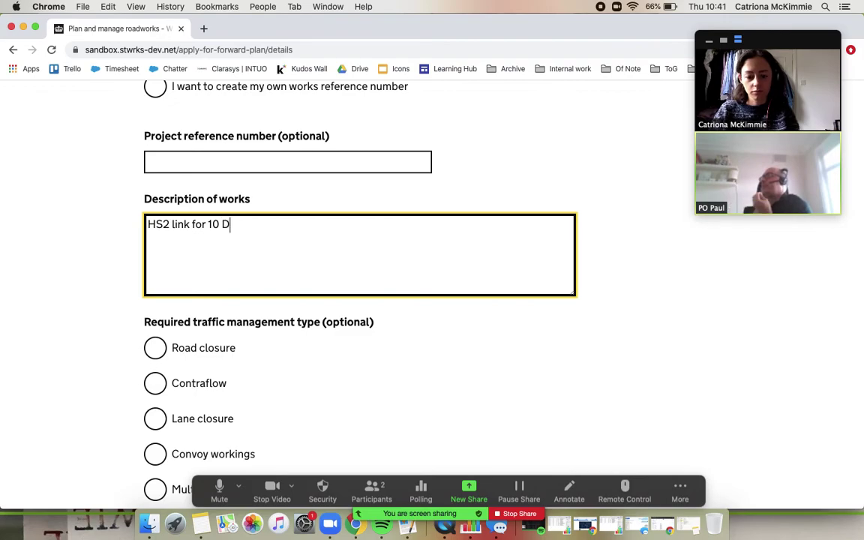
type("owning Street")
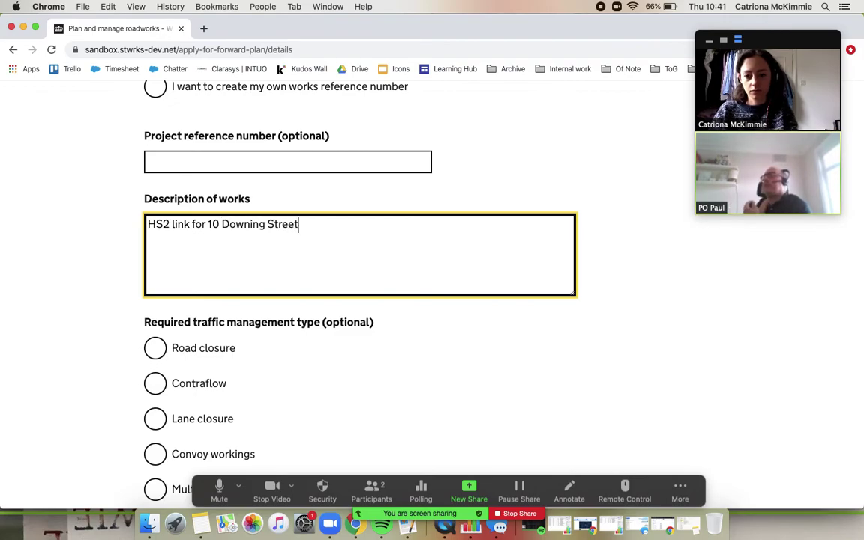
left_click(2, 310)
Step: Leave the optional traffic management type and additional details blank and continue to the forward plan review
scroll(2, 309, "down", 1)
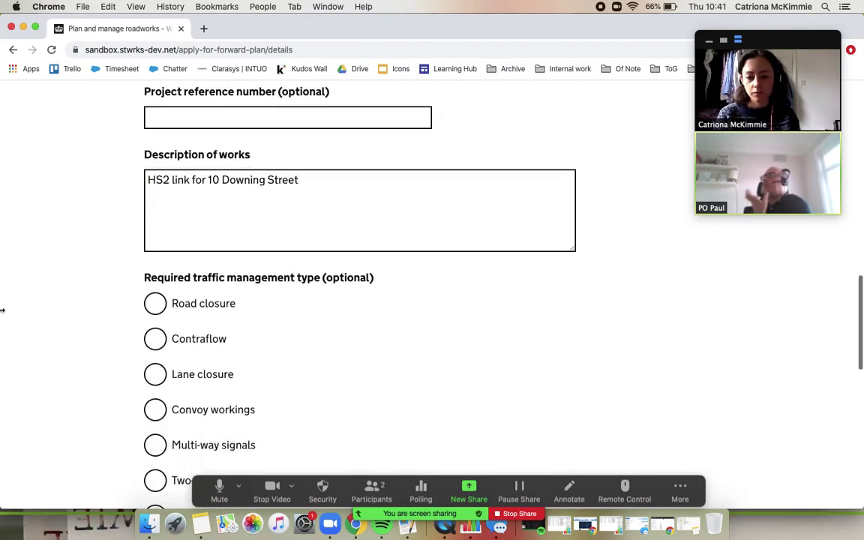
scroll(2, 309, "down", 1)
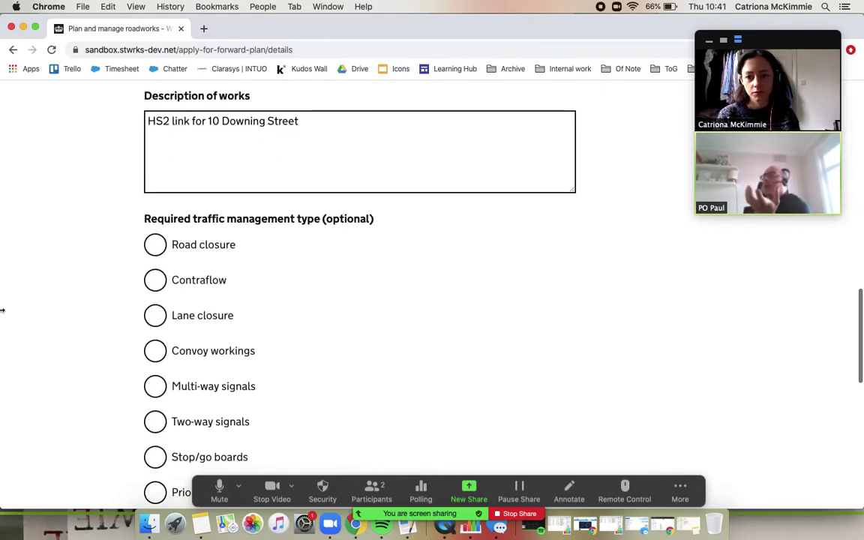
scroll(2, 310, "down", 2)
scroll(2, 310, "down", 6)
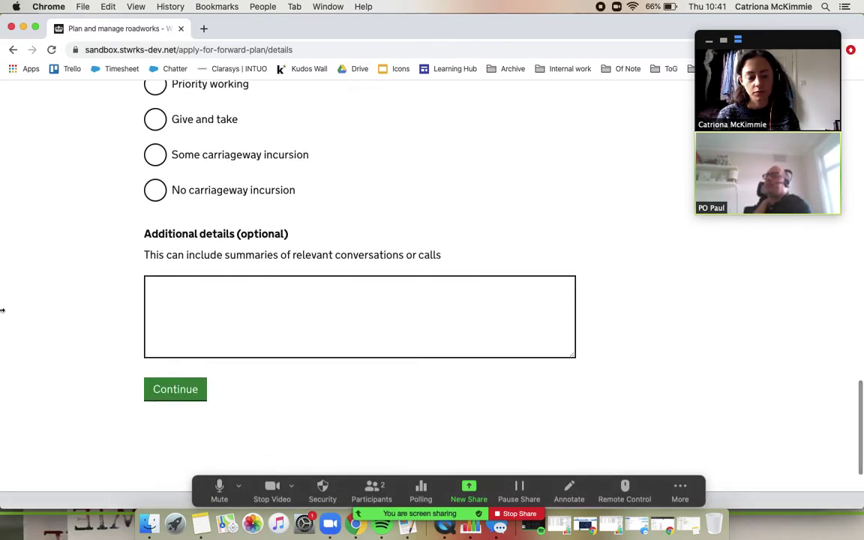
scroll(2, 310, "down", 1)
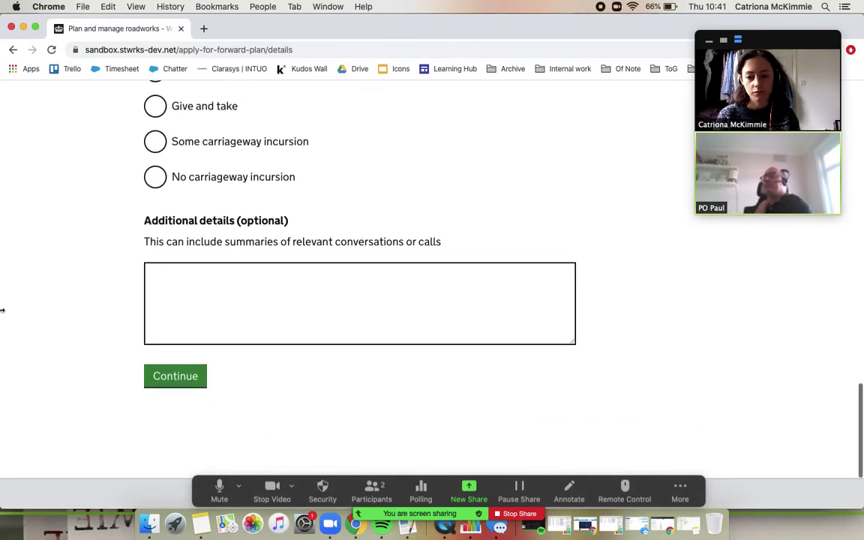
left_click(175, 380)
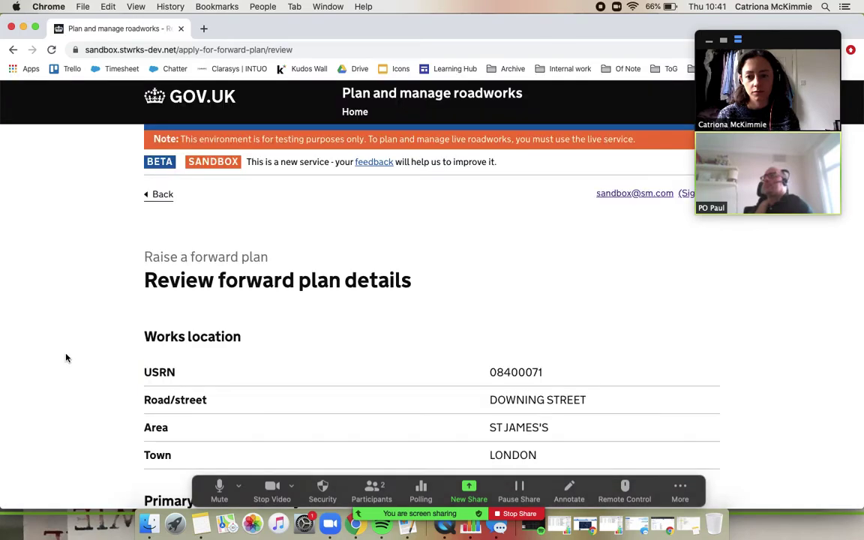
Step: Review the works location, works area, designations and forward plan details, and submit the forward plan
scroll(66, 358, "down", 1)
scroll(66, 358, "down", 3)
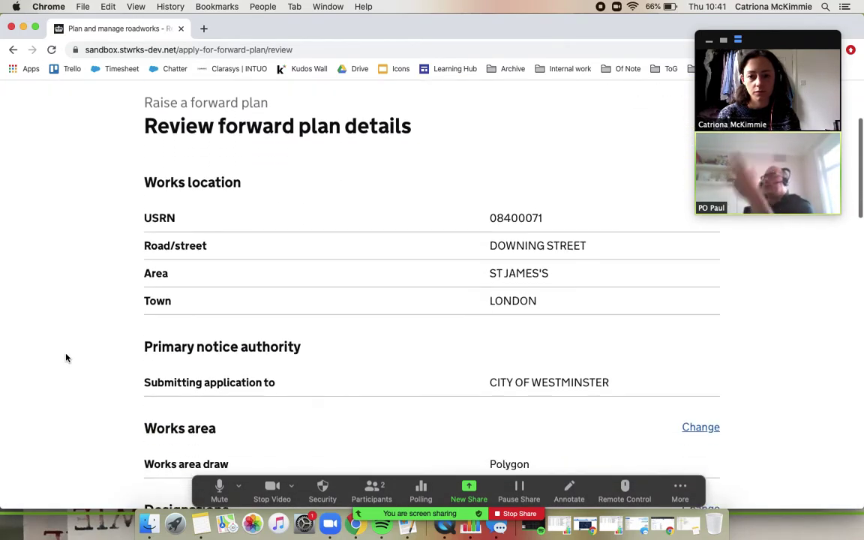
scroll(66, 358, "down", 3)
scroll(66, 358, "down", 10)
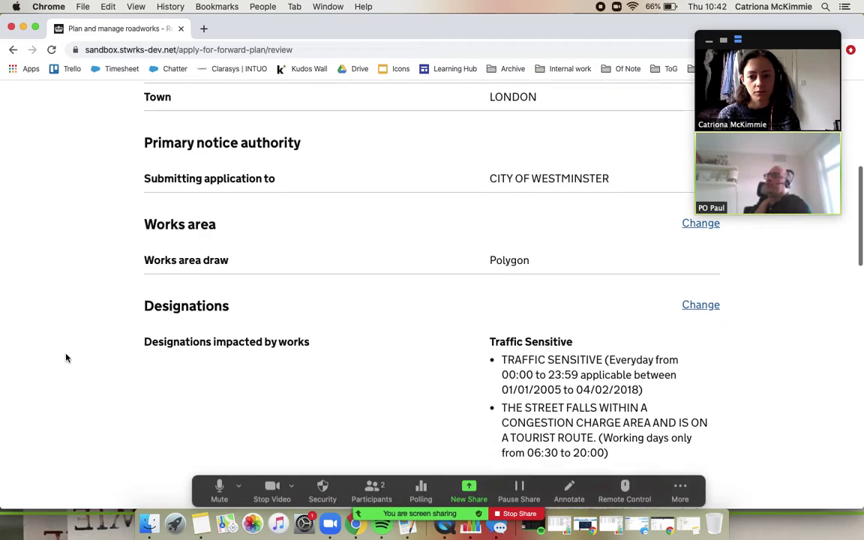
scroll(66, 358, "down", 20)
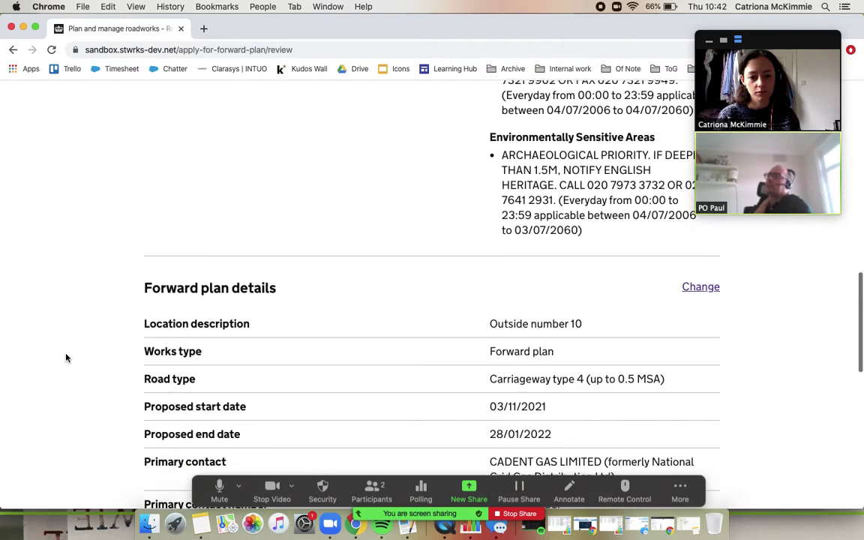
left_click(169, 341)
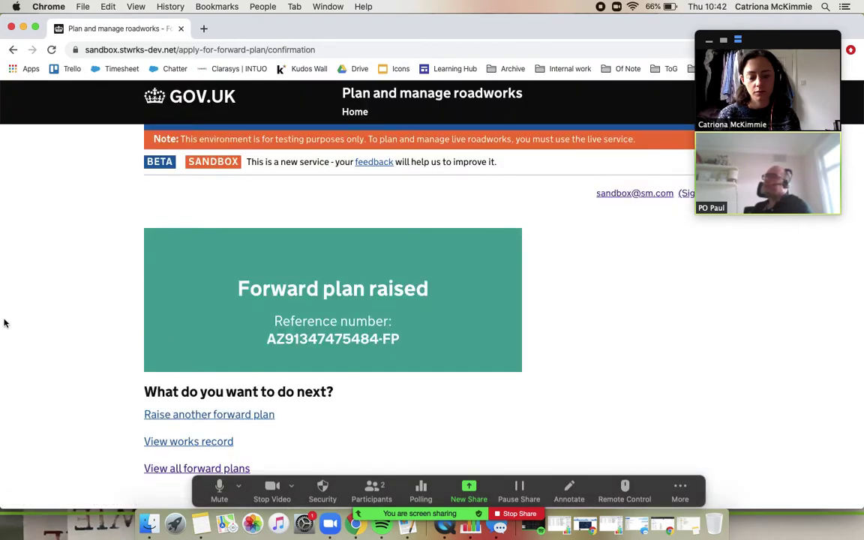
Step: Return from the forward plan confirmation to the home dashboard and locate its forward plans section
scroll(4, 323, "down", 3)
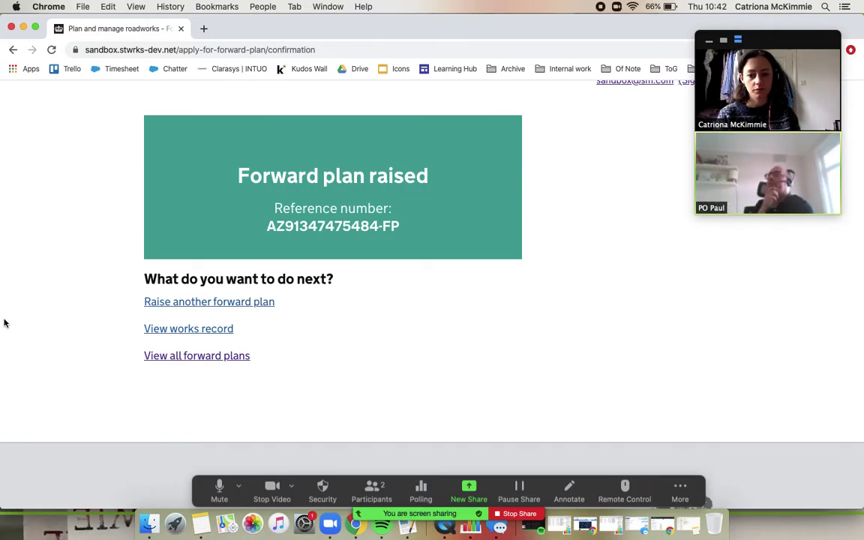
scroll(4, 323, "up", 3)
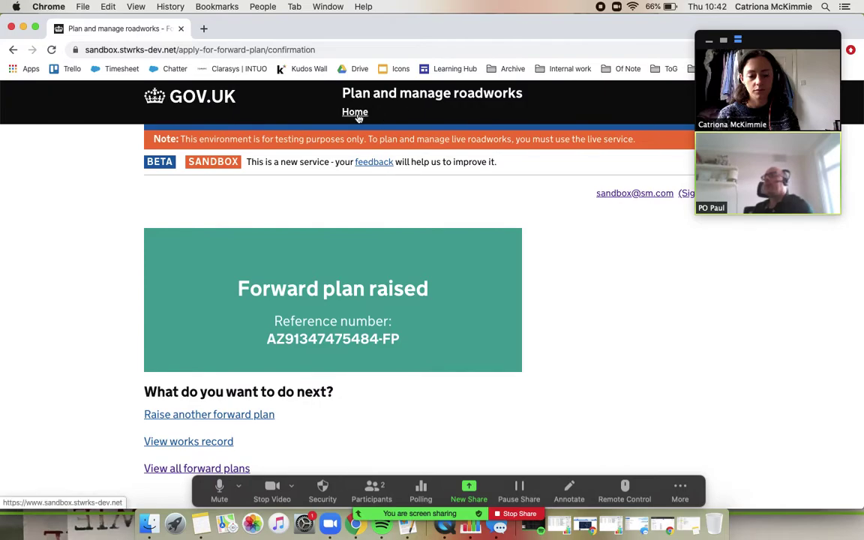
left_click(357, 112)
scroll(44, 313, "down", 5)
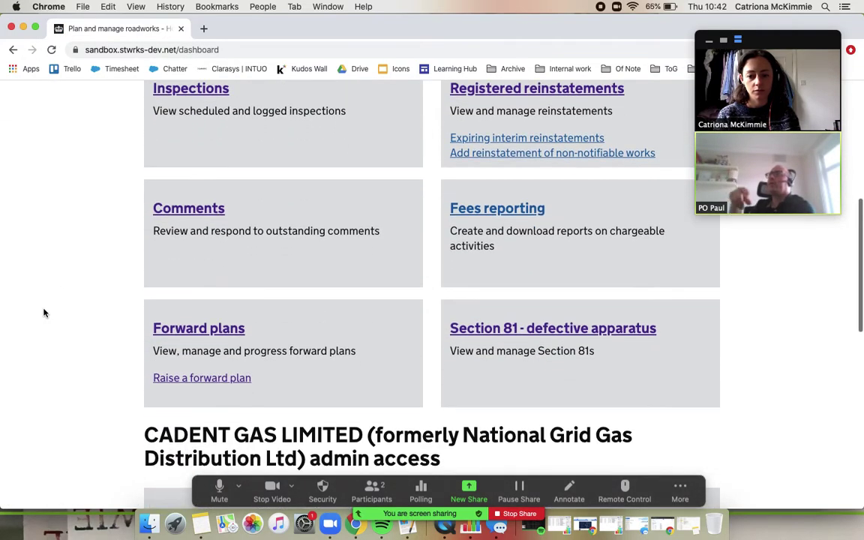
Step: Go from the dashboard to applications and works and list the raised forward plans
scroll(43, 313, "up", 3)
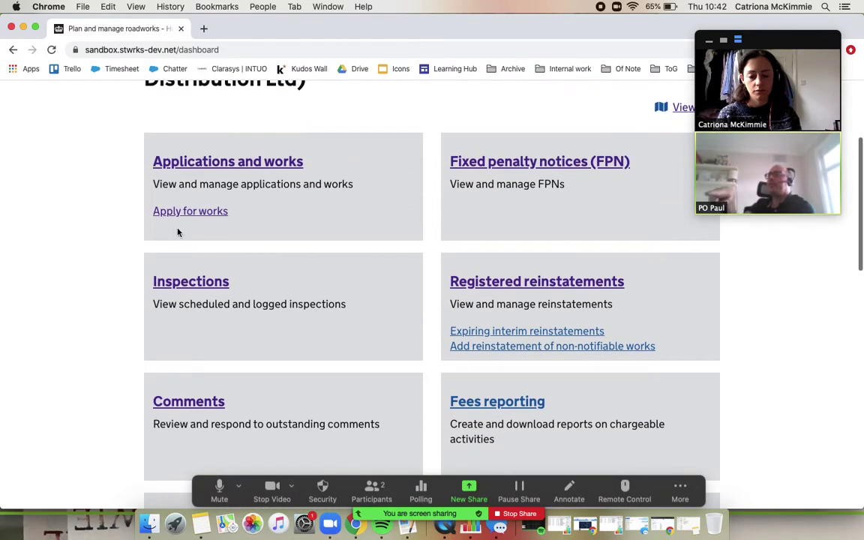
left_click(256, 165)
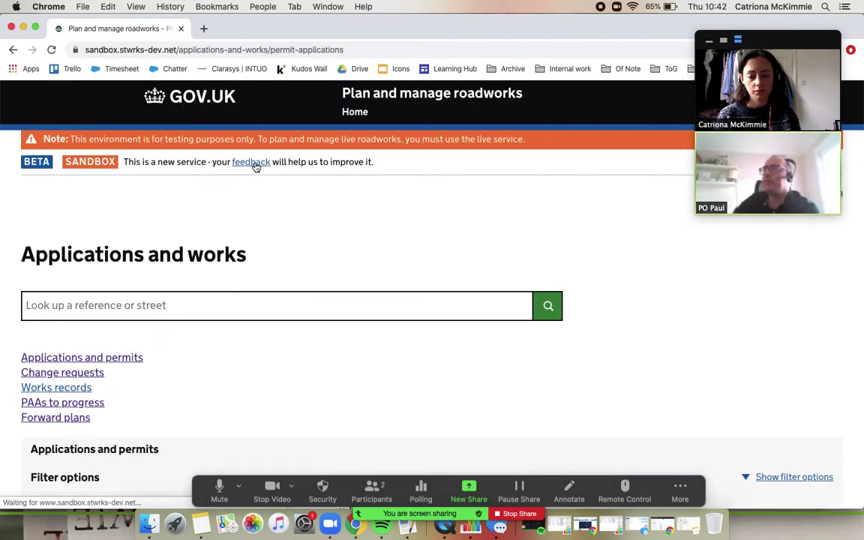
left_click(481, 370)
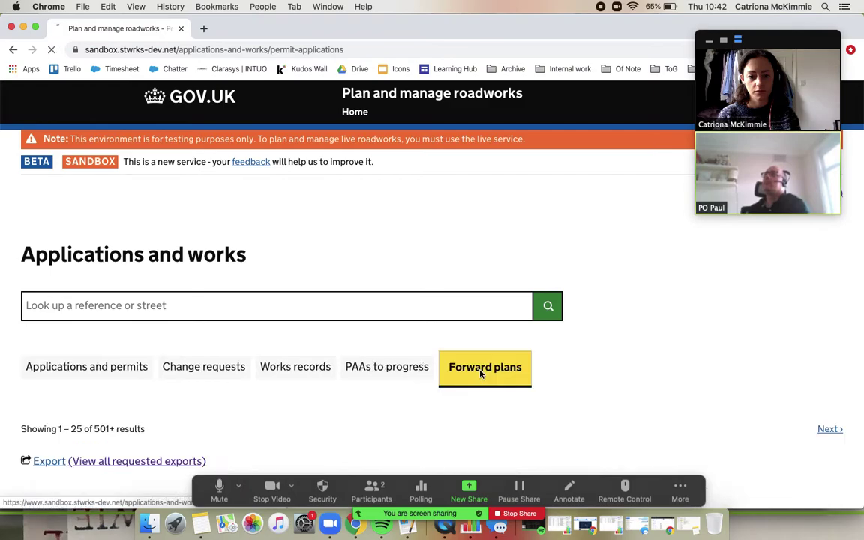
scroll(3, 343, "down", 2)
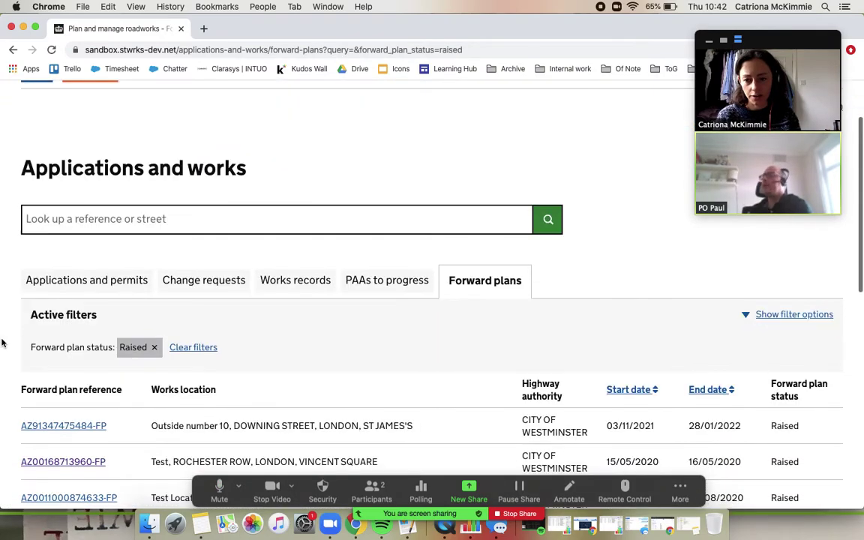
scroll(2, 343, "down", 4)
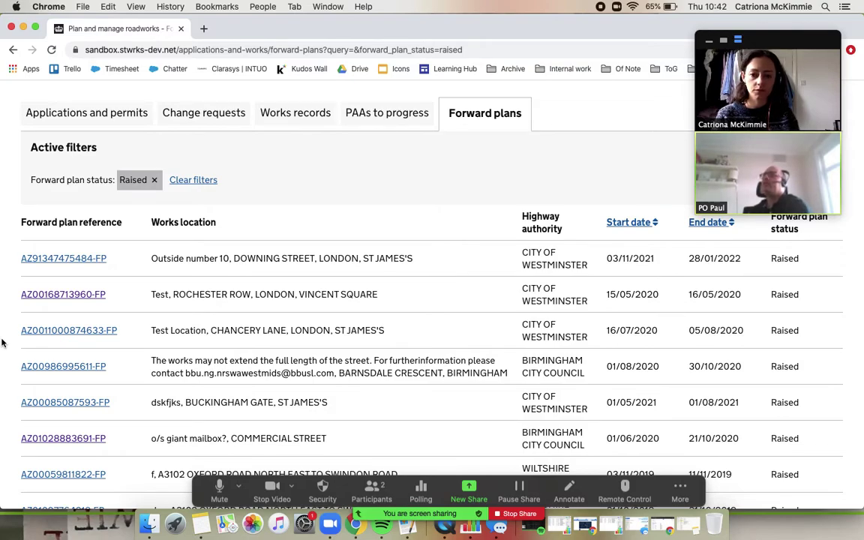
Step: Open the raised forward plan outside number 10, Downing Street, and review its details down to the available actions
left_click(80, 261)
scroll(2, 294, "down", 10)
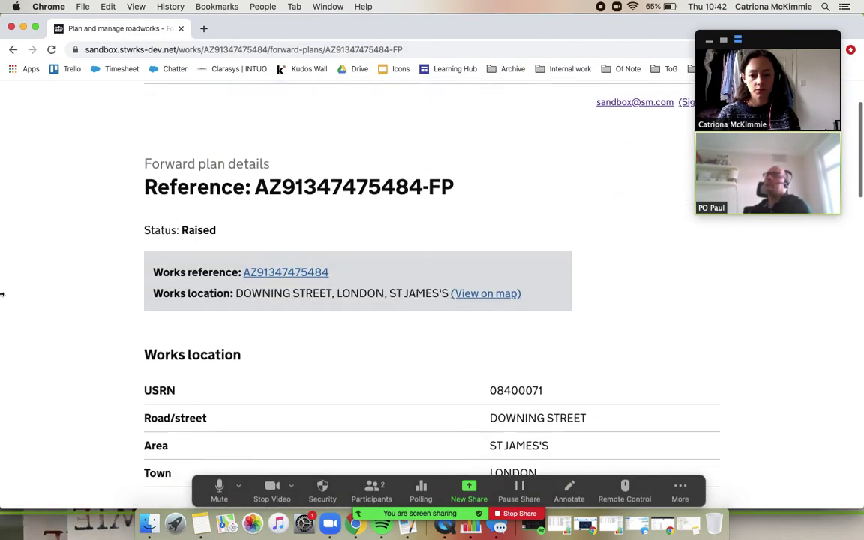
scroll(3, 294, "down", 15)
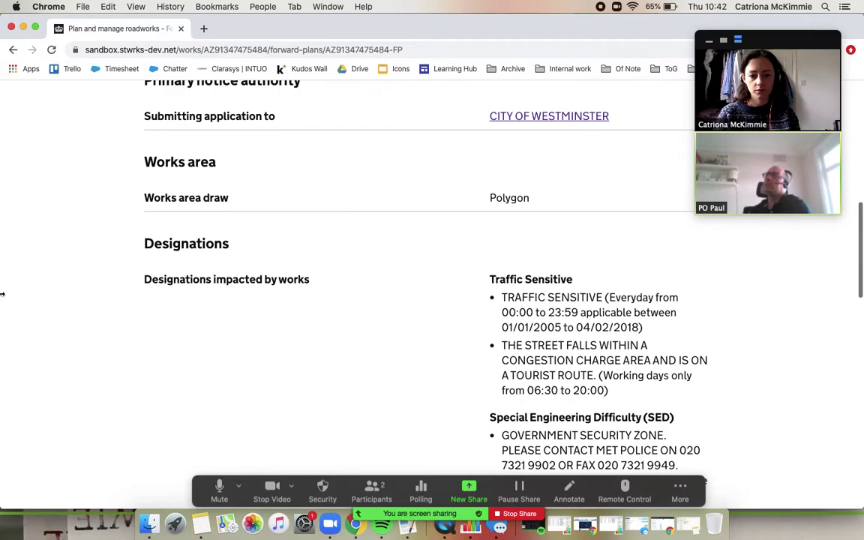
scroll(2, 294, "down", 8)
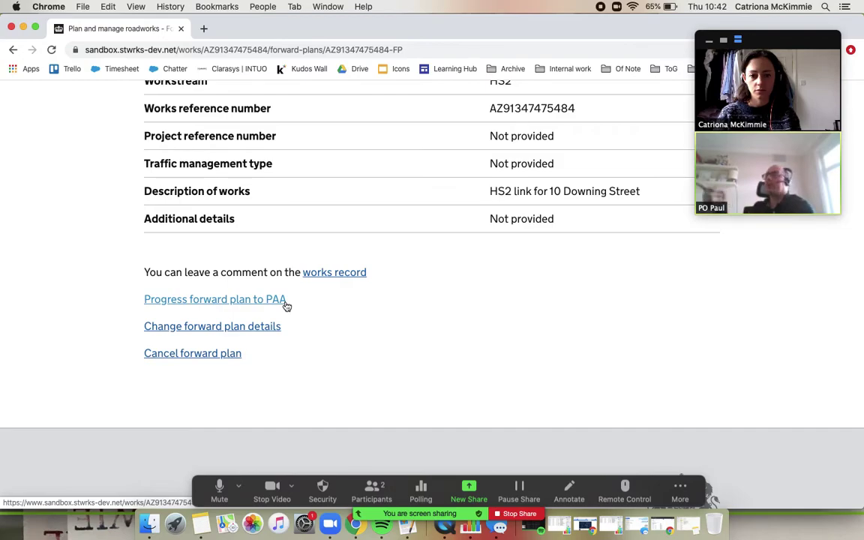
Step: Progress the forward plan to a PAA, continuing with the works area already drawn on Downing Street
left_click(253, 301)
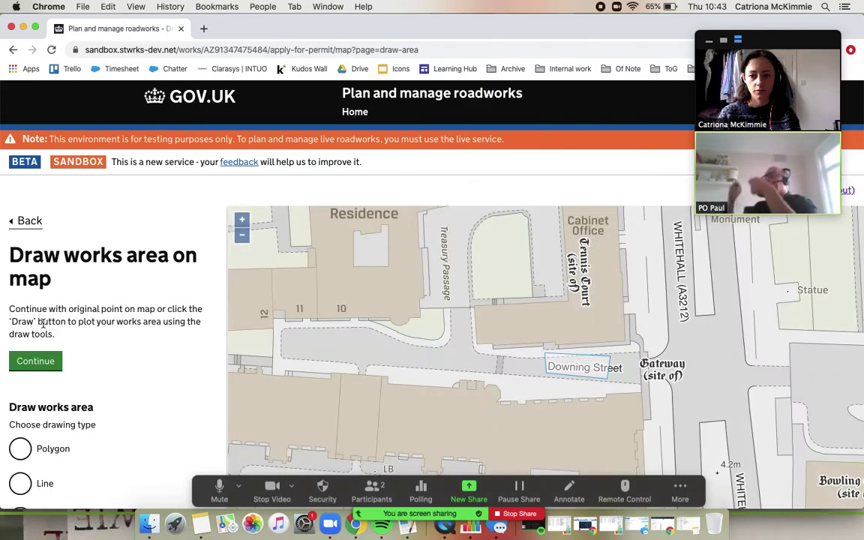
scroll(147, 388, "down", 2)
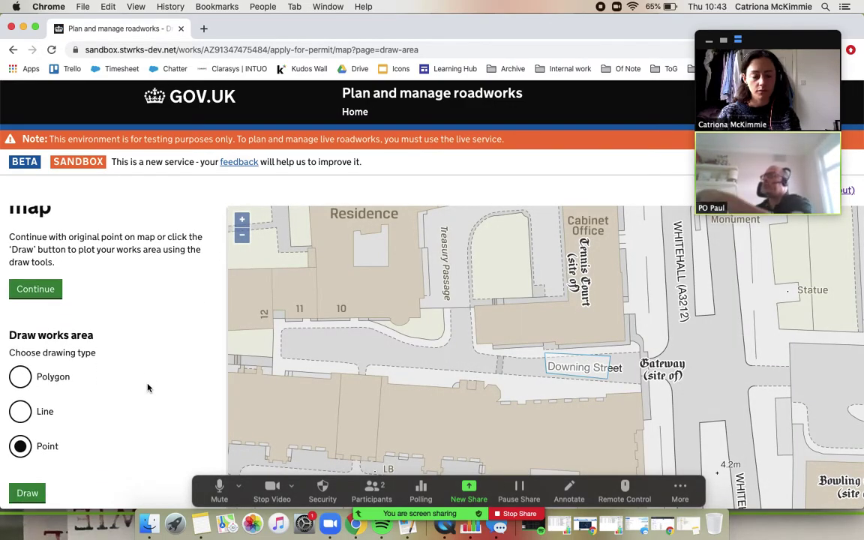
left_click(36, 289)
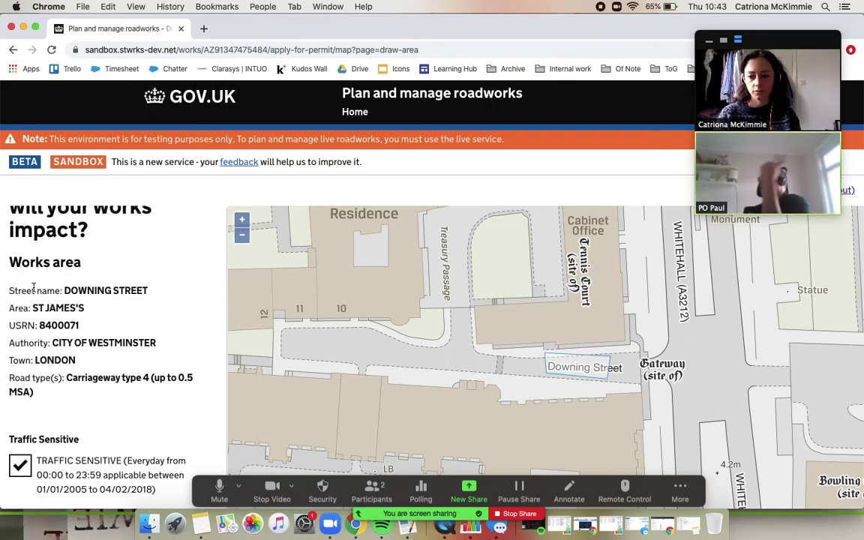
Step: Keep the preselected designations impacted by the works and continue to the works location details
scroll(54, 426, "down", 5)
scroll(53, 435, "down", 1)
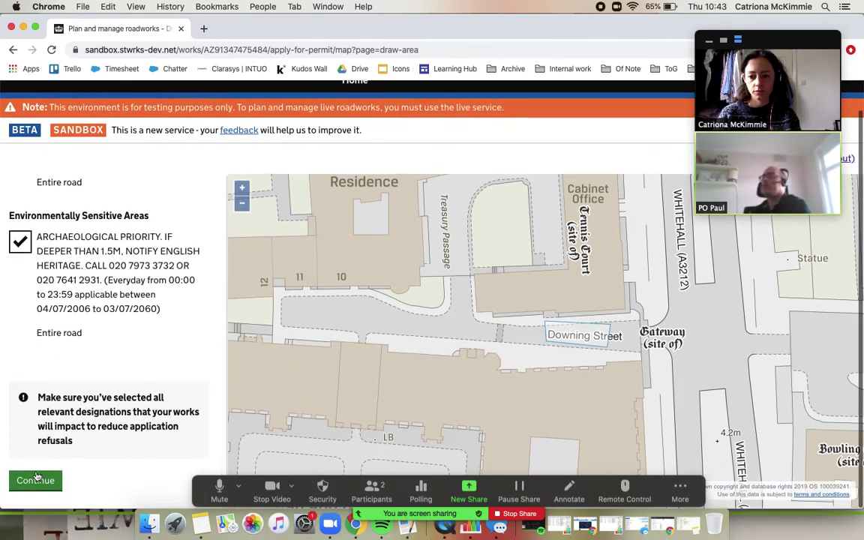
left_click(35, 481)
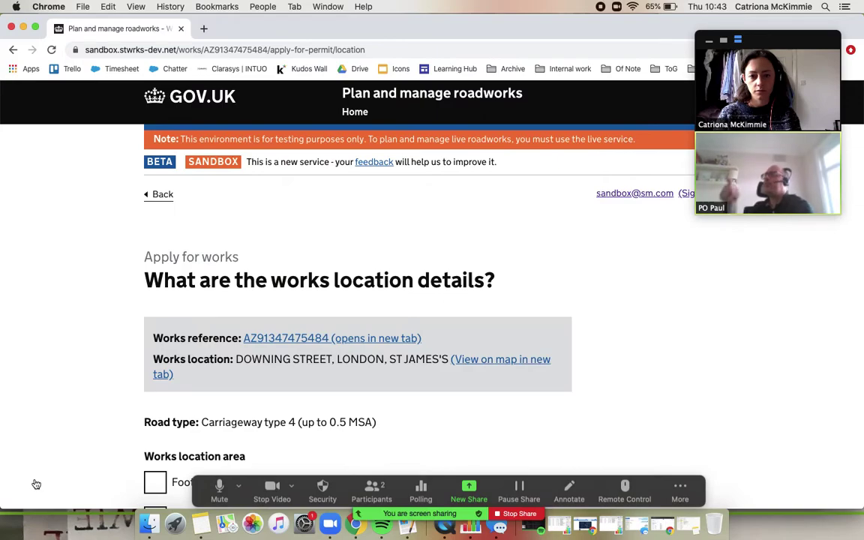
scroll(65, 407, "down", 3)
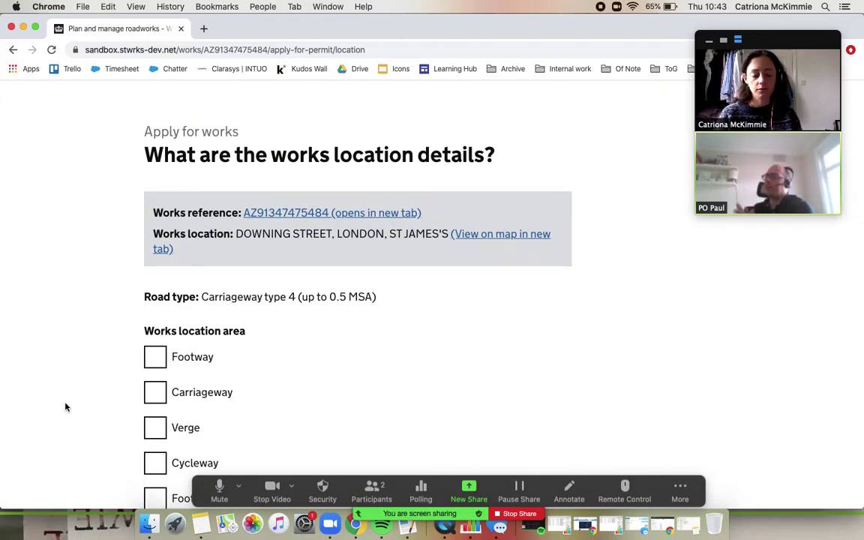